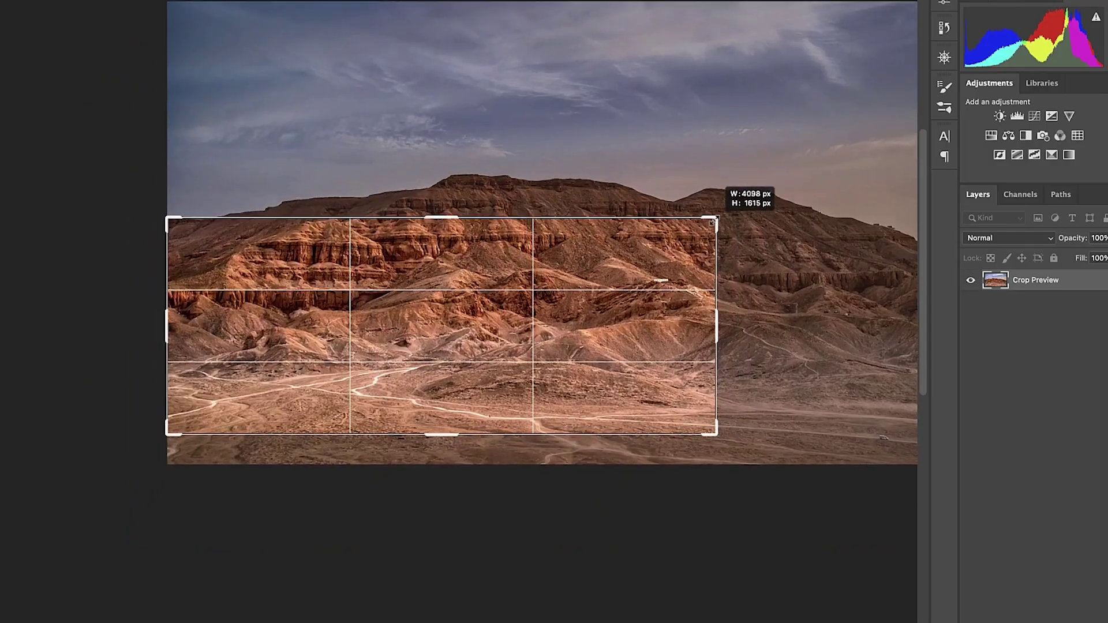
Expand the crop to 5130 by 2500 pixels and hide the Curves 5 adjustment layer
left_click_drag(717, 218, 769, 155)
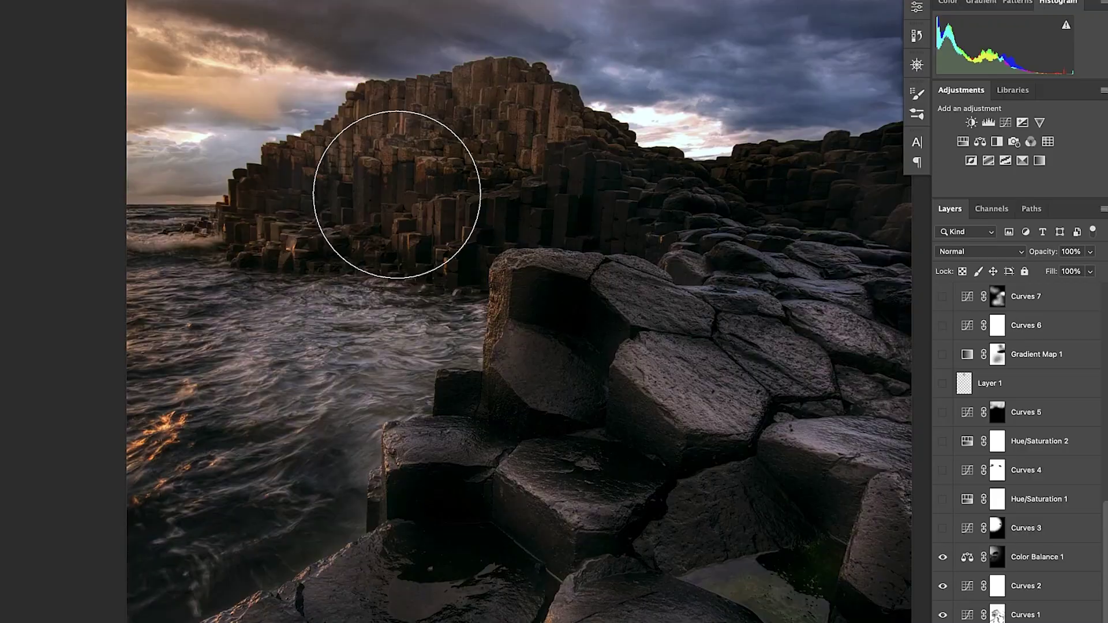
scroll(397, 194, "up", 10)
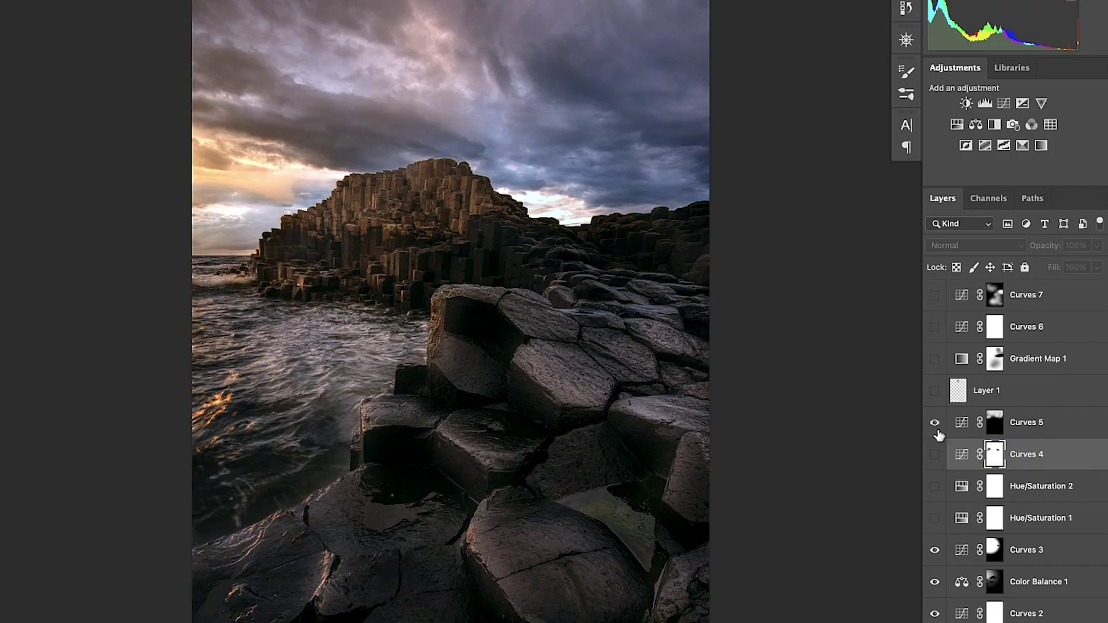
left_click(935, 424)
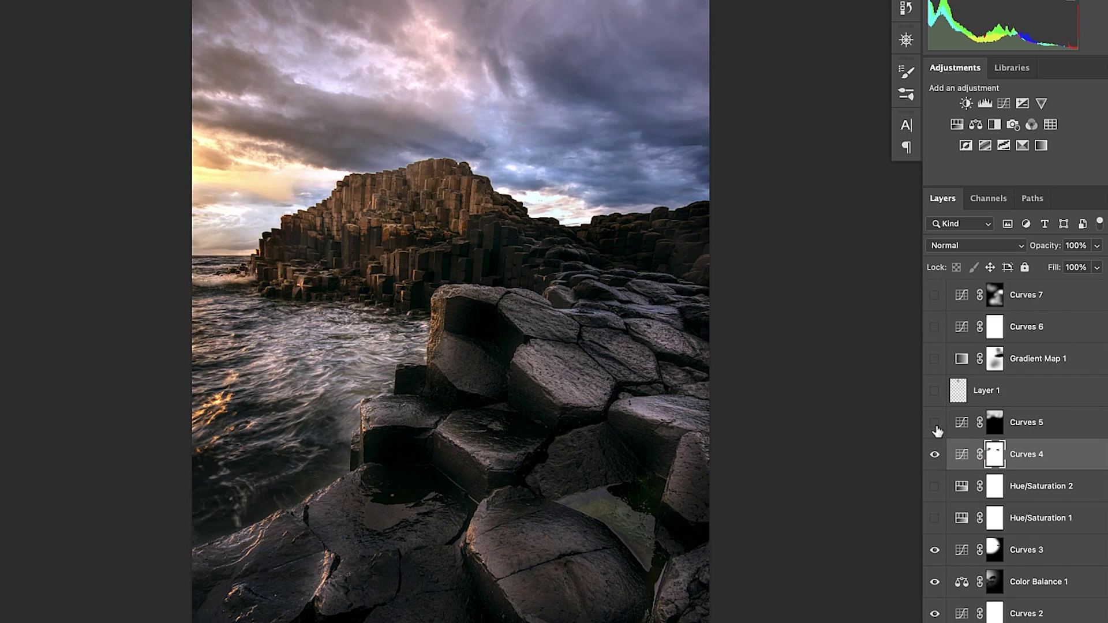
left_click(934, 424)
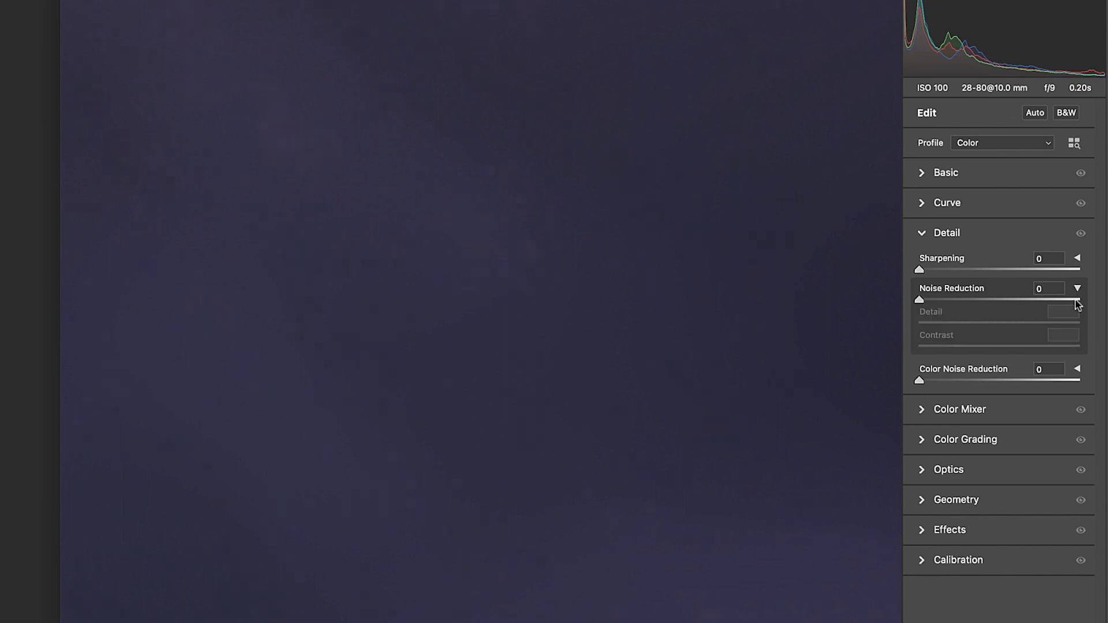
left_click(1061, 269)
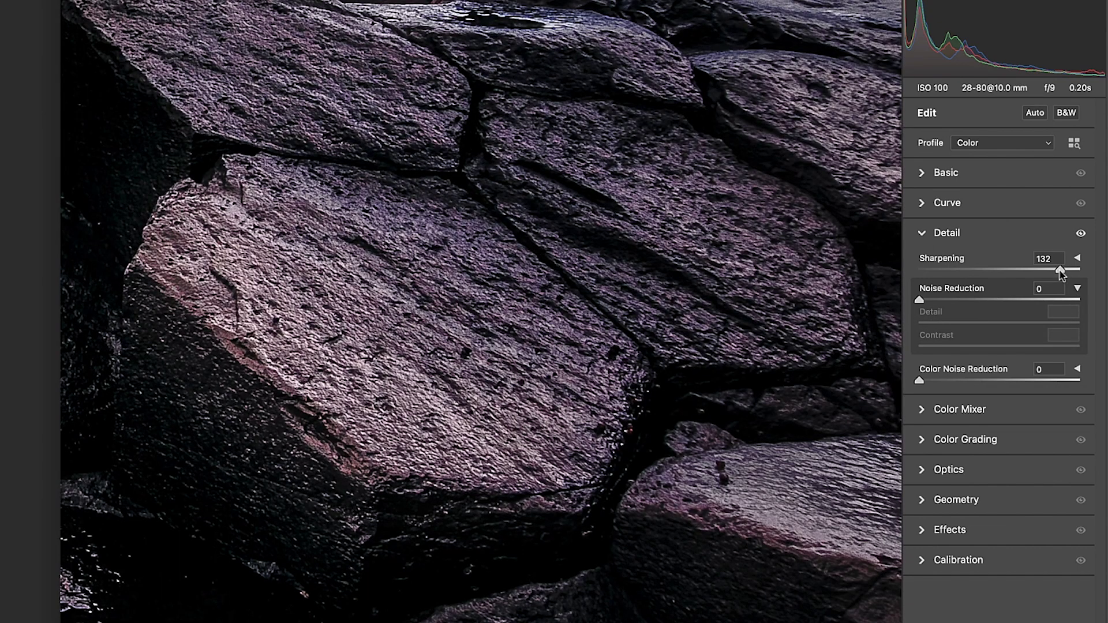
double_click(1061, 270)
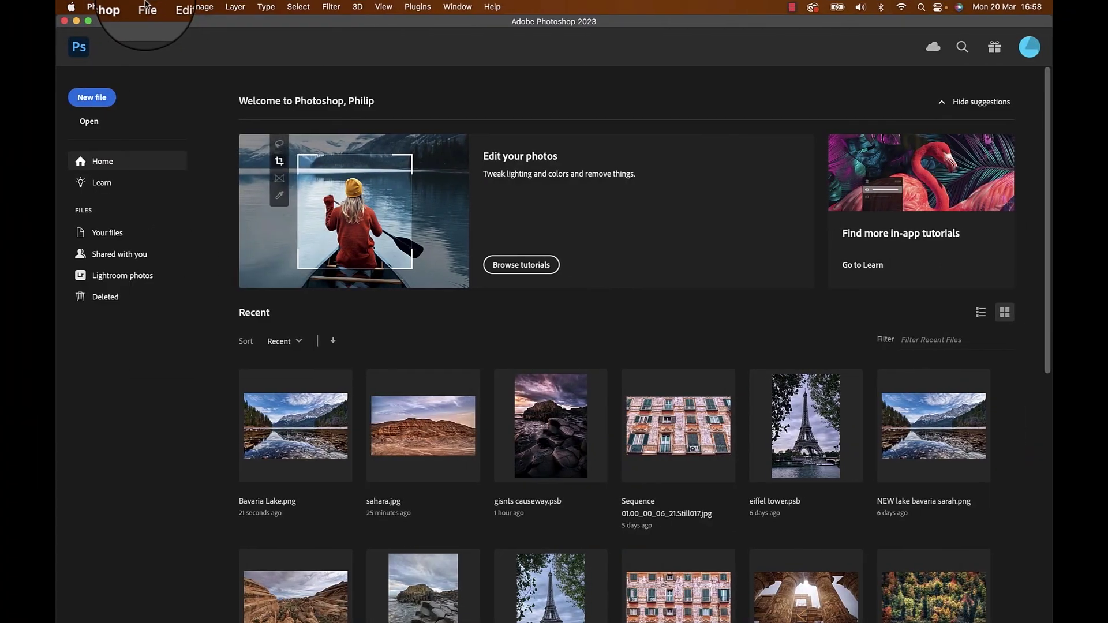
Open Bavaria Lake.png through File > Open
left_click(144, 5)
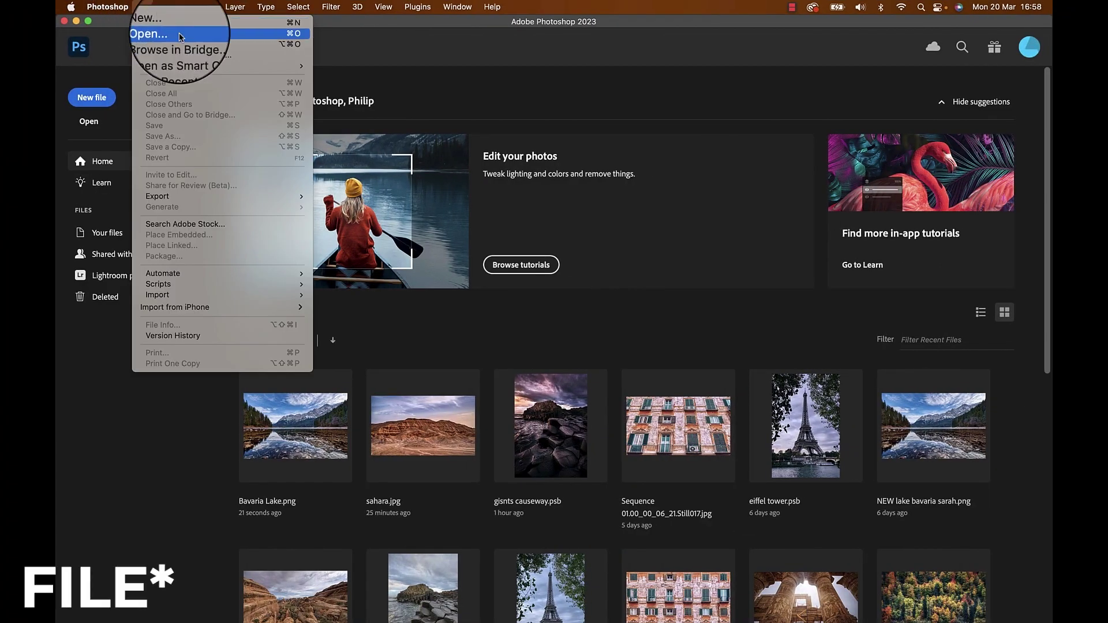
left_click(179, 34)
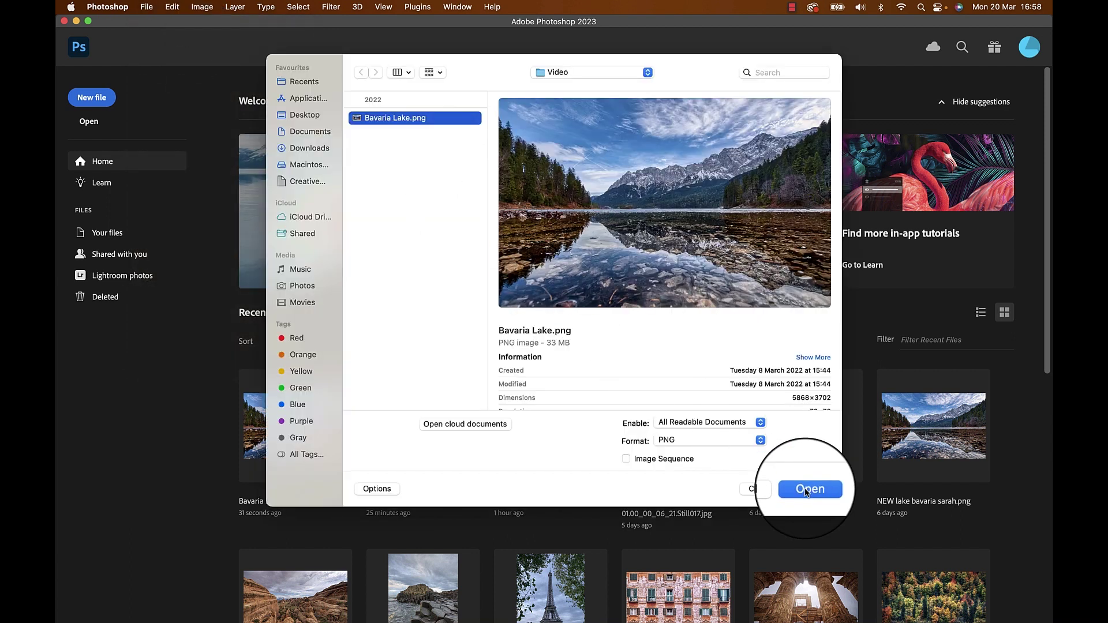
left_click(806, 491)
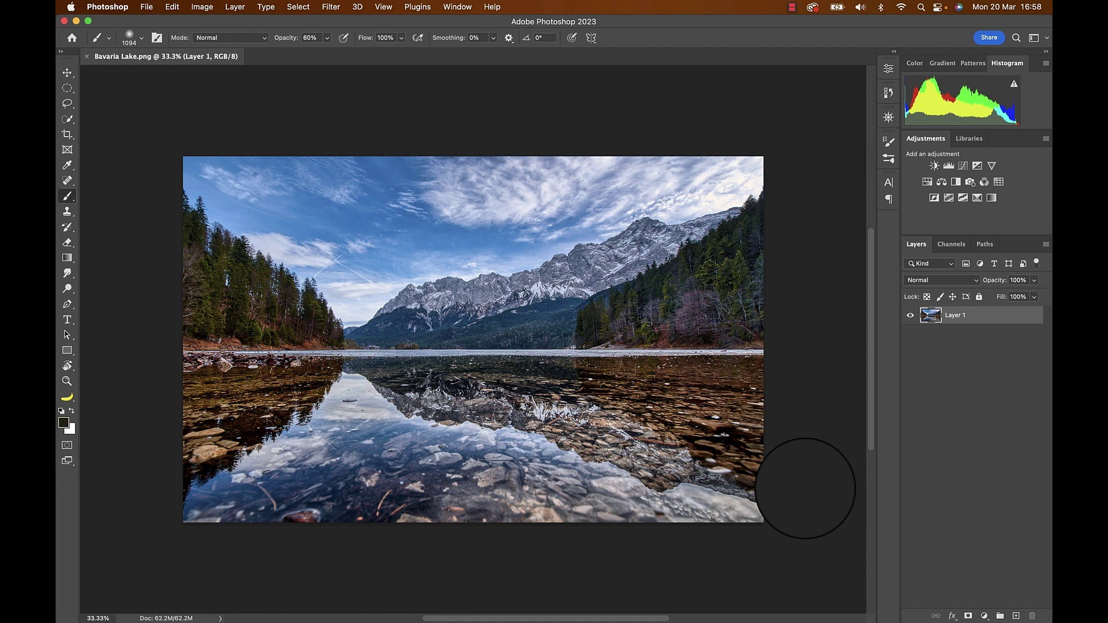
scroll(805, 489, "up", 3)
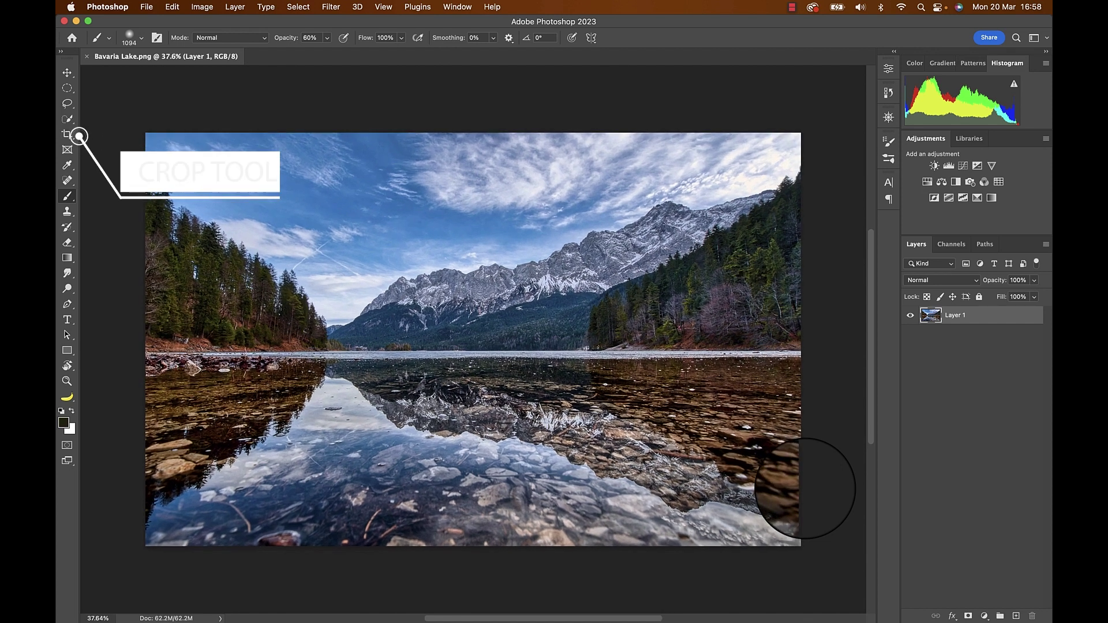
scroll(474, 339, "up", 2)
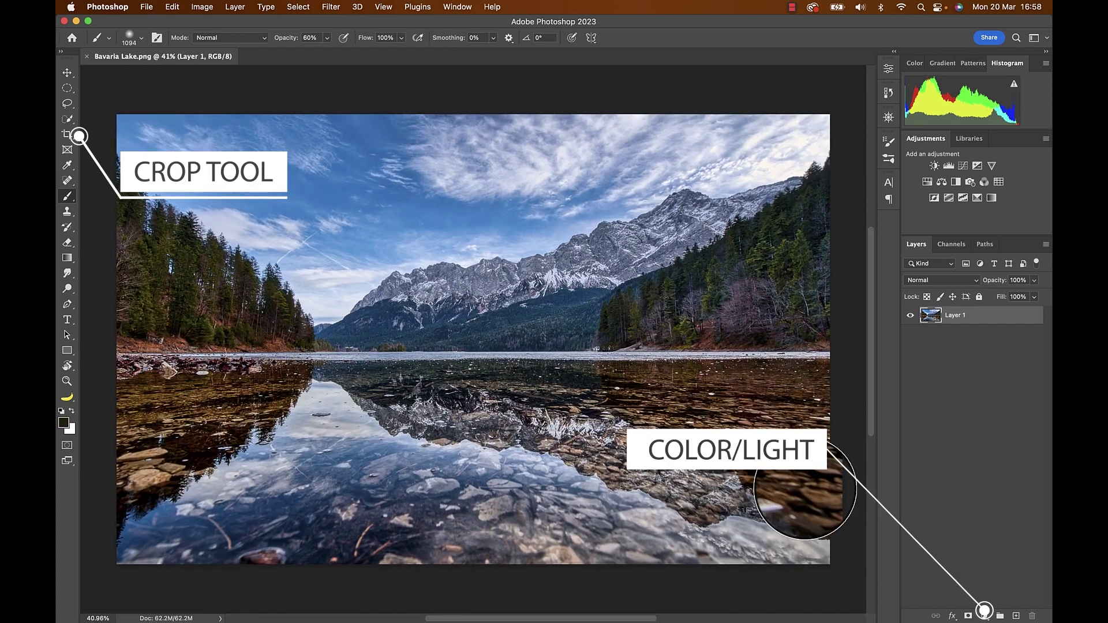
scroll(474, 339, "down", 1)
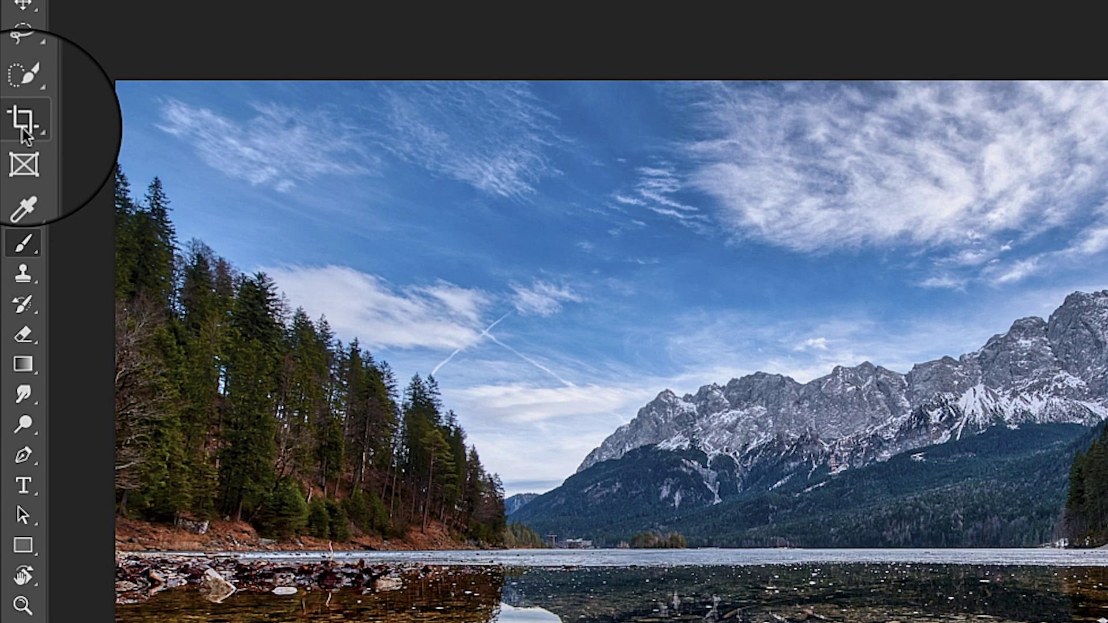
Crop the Bavaria Lake photo by pulling the top edge down and the bottom edge up
left_click(24, 134)
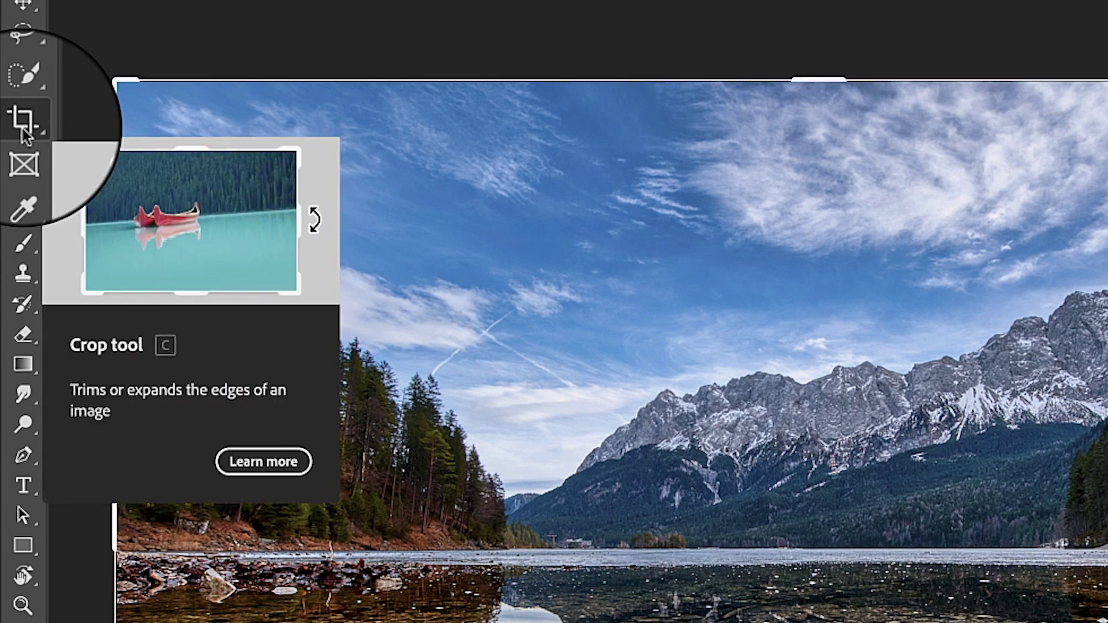
left_click_drag(818, 81, 820, 116)
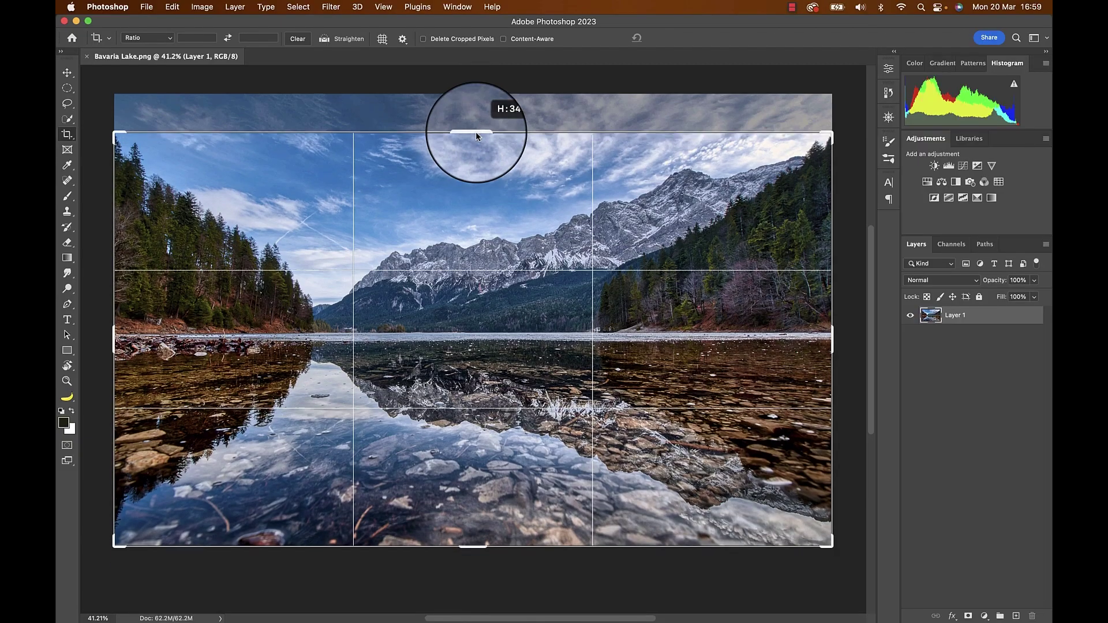
left_click_drag(476, 134, 476, 137)
left_click_drag(473, 546, 473, 541)
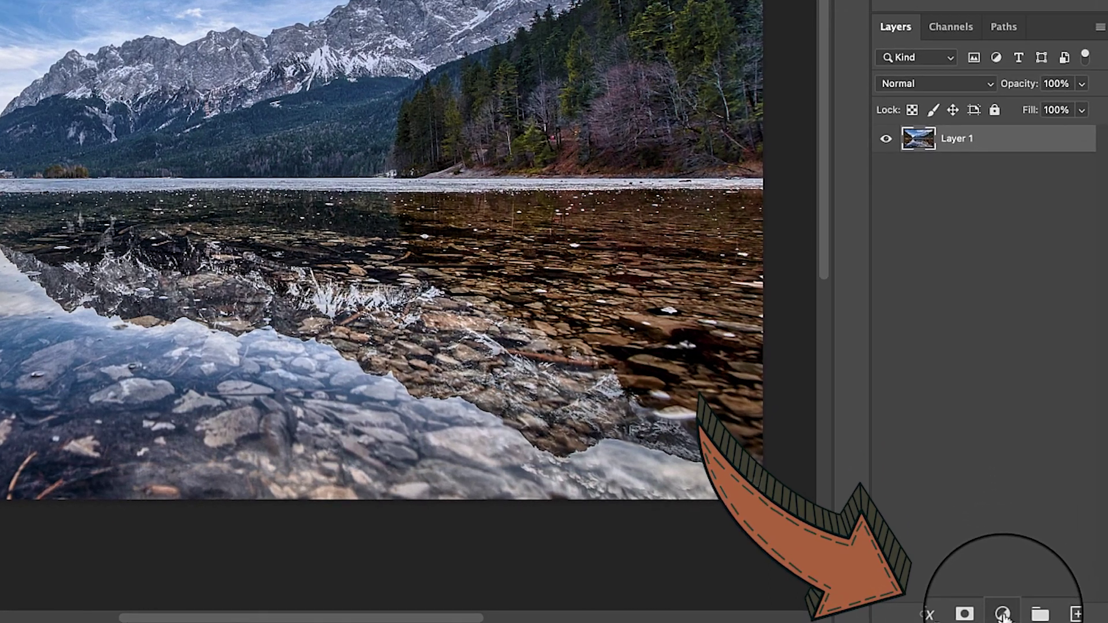
Add a Hue/Saturation adjustment layer and test shifting the photo's overall hue
left_click(1003, 614)
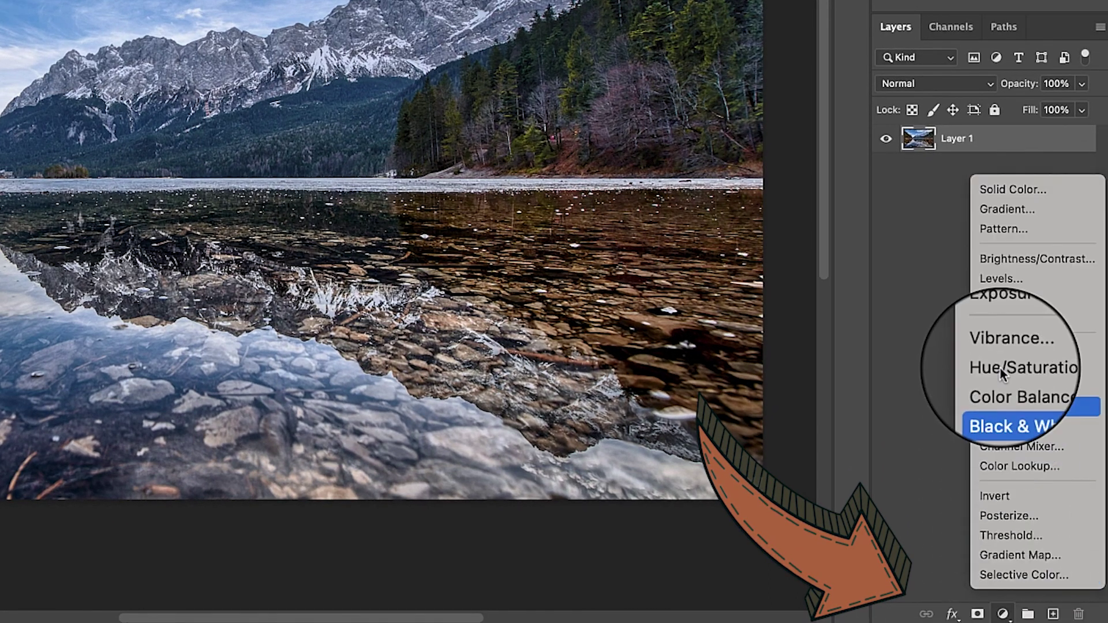
left_click(999, 368)
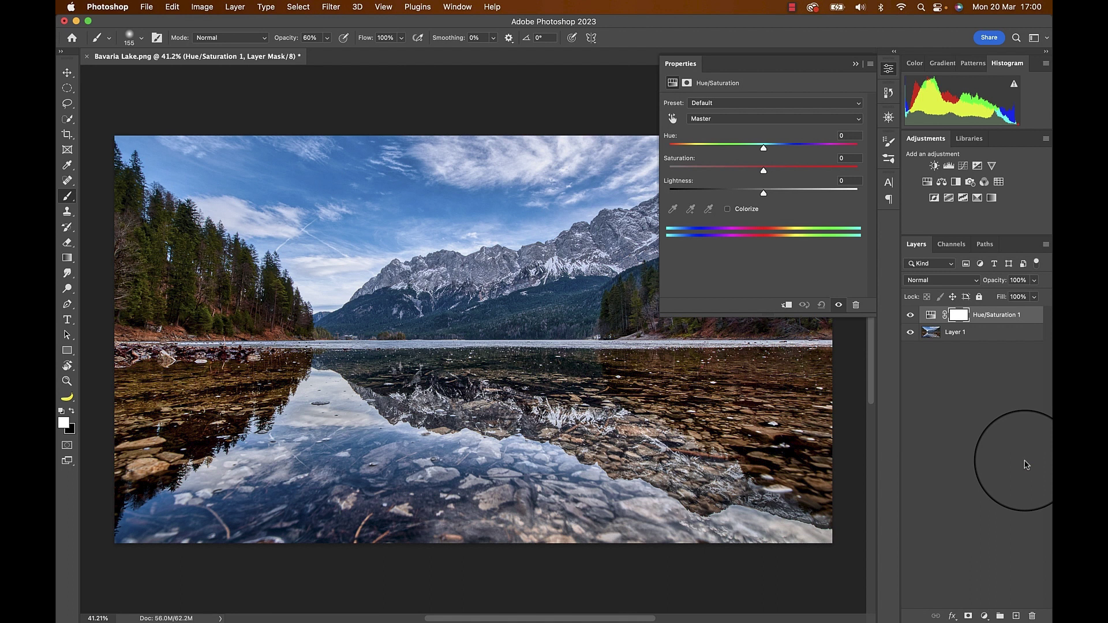
mouse_move(764, 150)
left_mouse_down()
mouse_move(717, 150)
mouse_move(812, 153)
mouse_move(670, 167)
mouse_move(881, 167)
mouse_move(764, 169)
left_mouse_up()
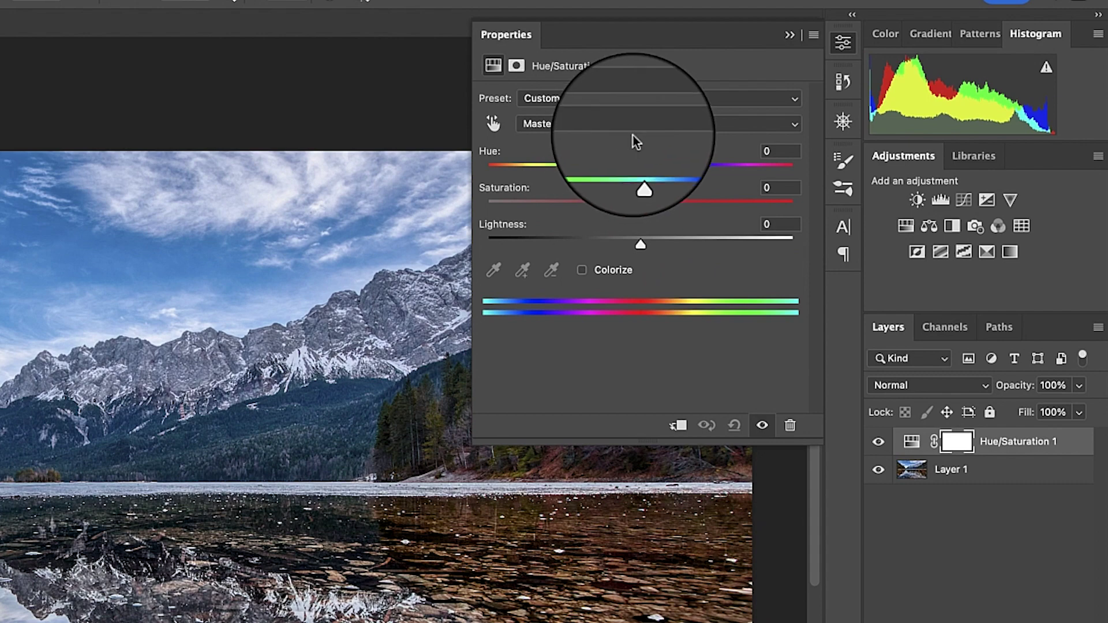
Shift the Blues hue toward purple, then colorize the whole photo with a green tint
left_click(639, 126)
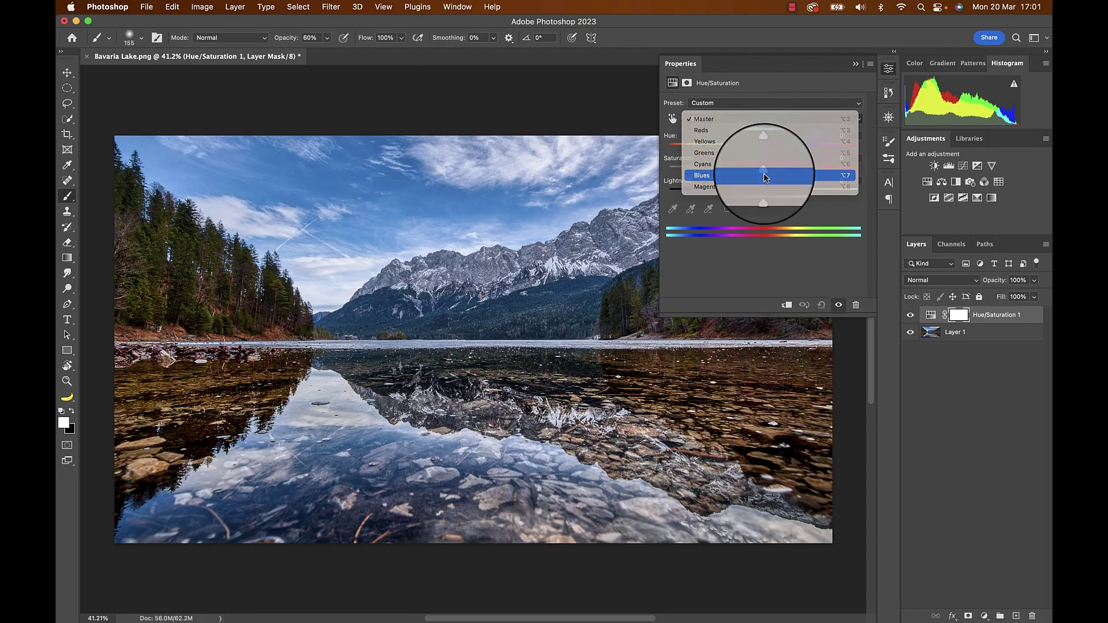
left_click(641, 215)
left_click_drag(763, 149, 846, 149)
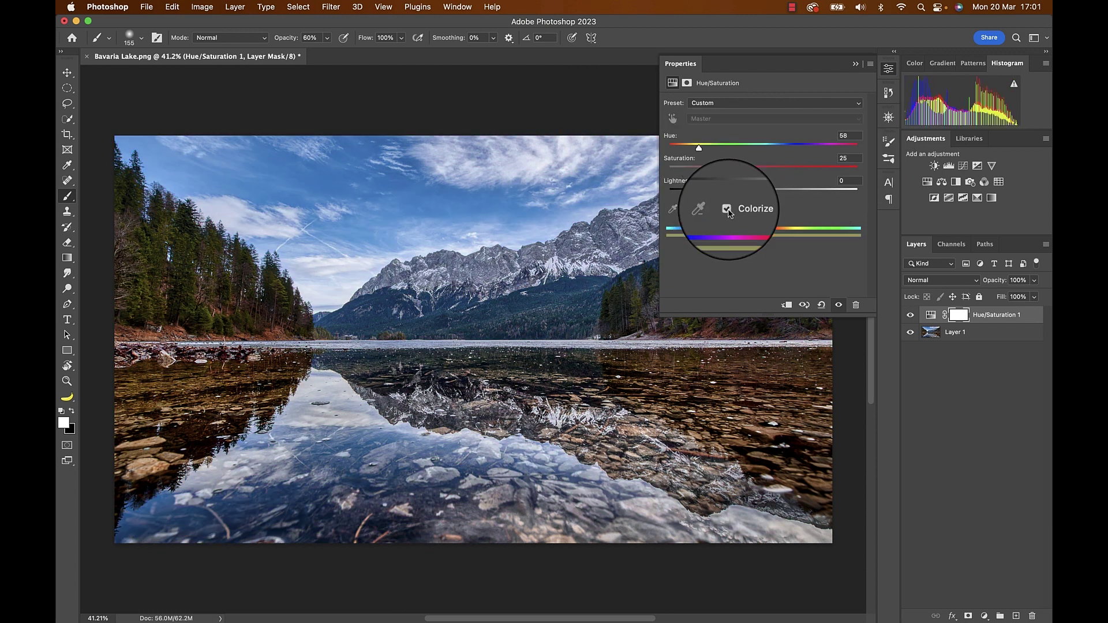
left_click(727, 209)
left_click_drag(699, 148, 719, 169)
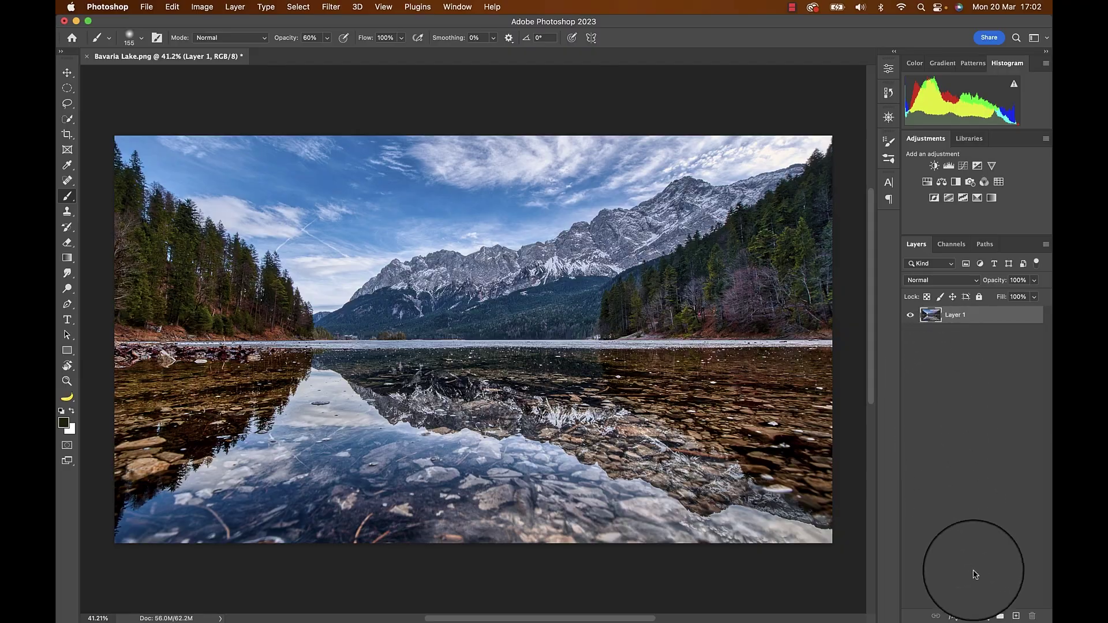
Add a Curves 1 adjustment layer above Layer 1 from the Layers panel
left_click(984, 616)
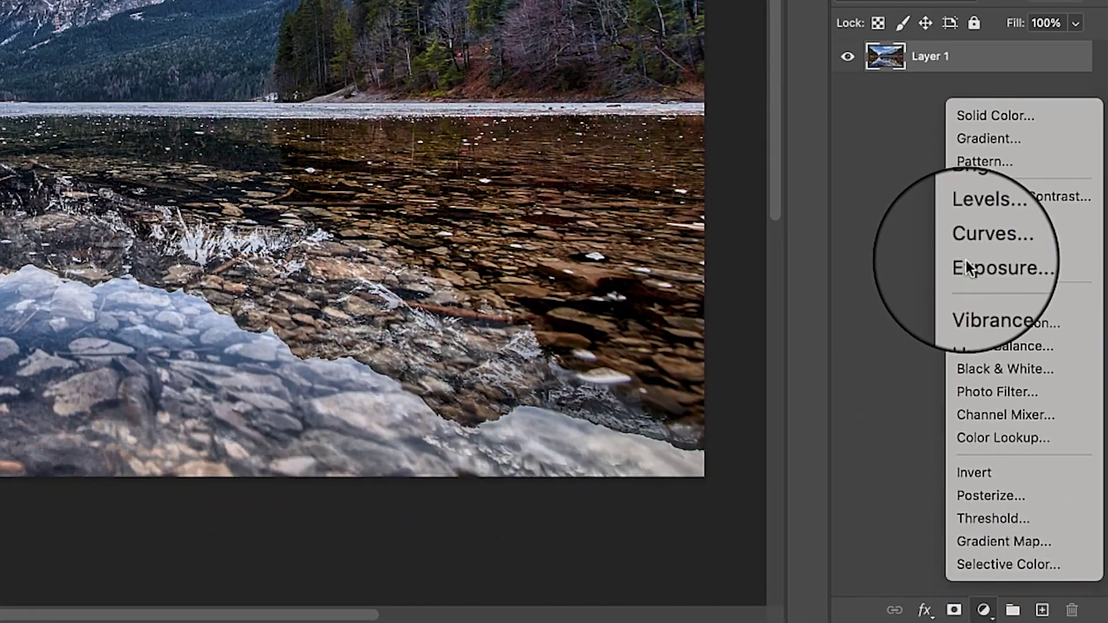
left_click(965, 241)
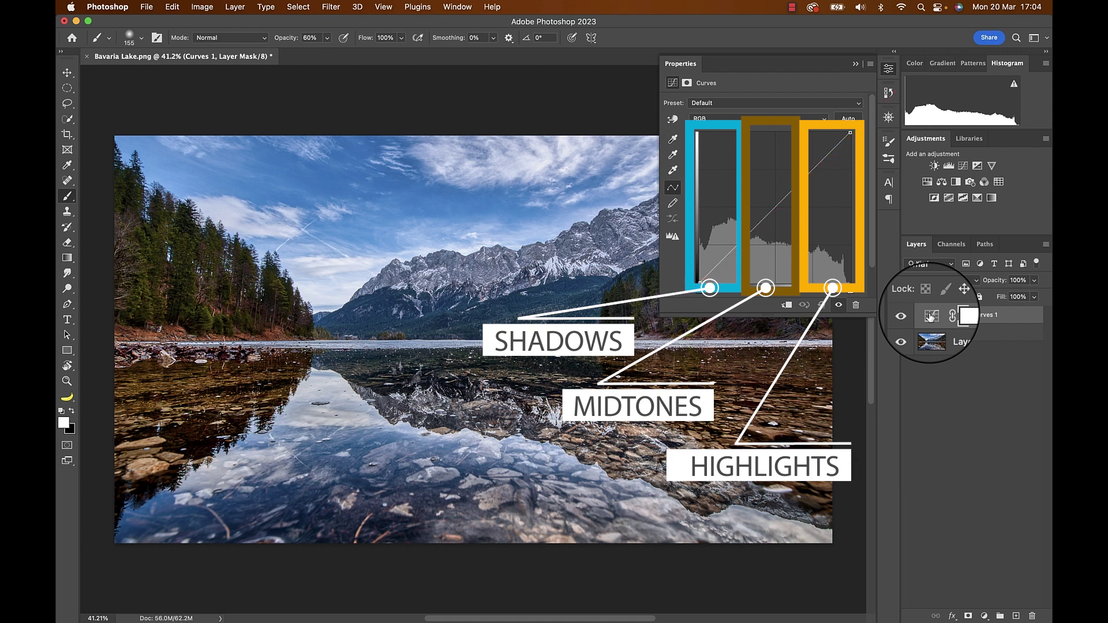
Shape the RGB curve by lifting the midtones and highlights and darkening the shadows
mouse_move(762, 219)
left_mouse_down()
mouse_move(762, 183)
mouse_move(782, 231)
mouse_move(770, 213)
left_mouse_up()
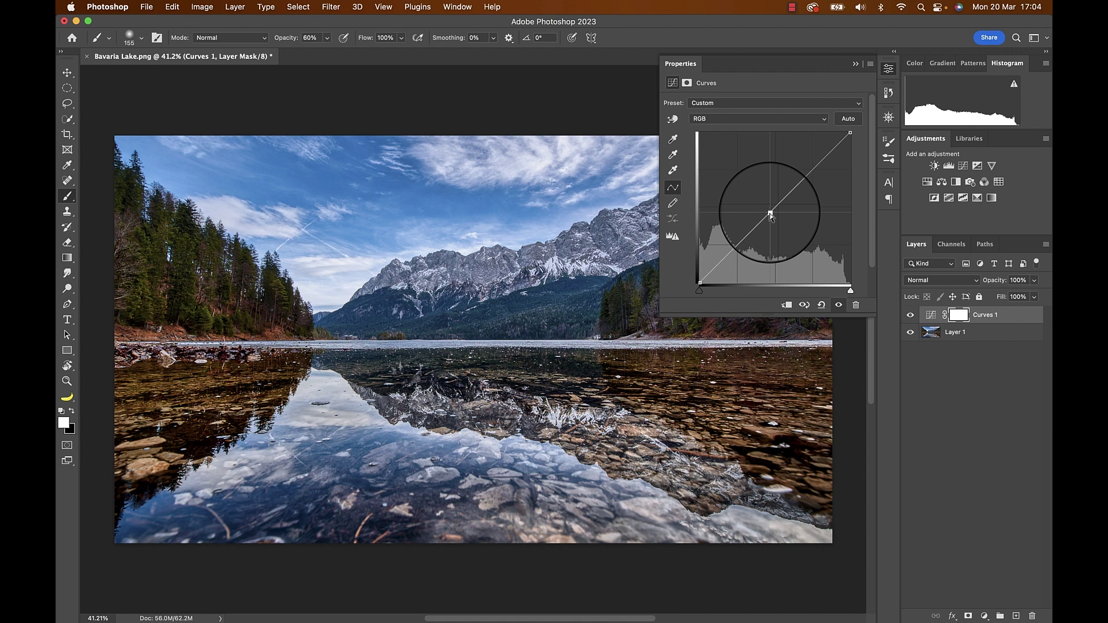
left_click_drag(802, 181, 804, 171)
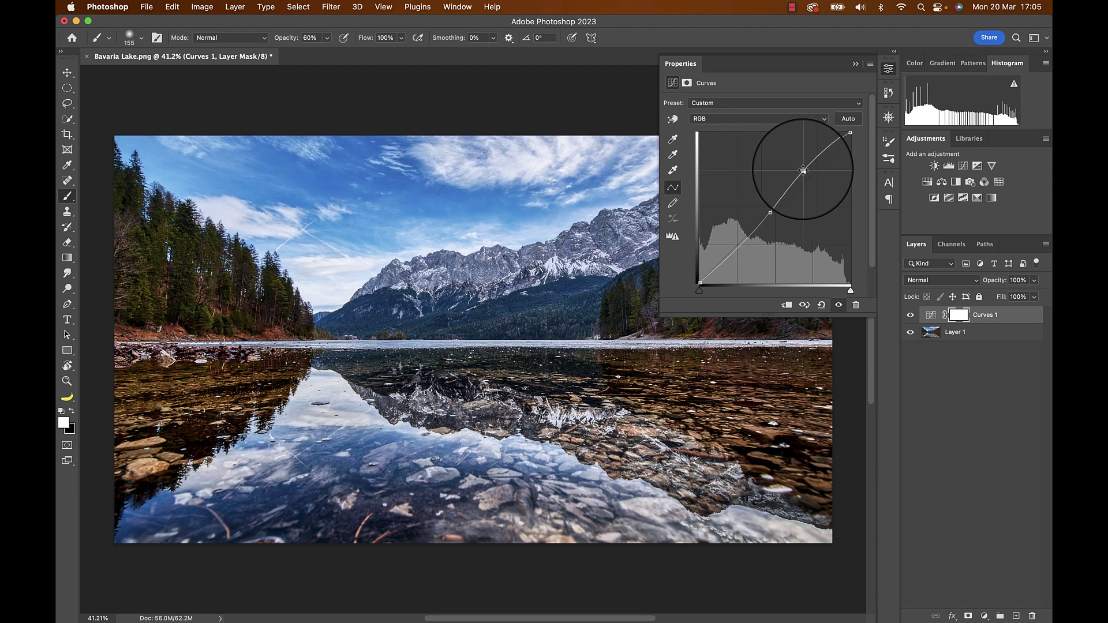
left_click_drag(769, 212, 739, 245)
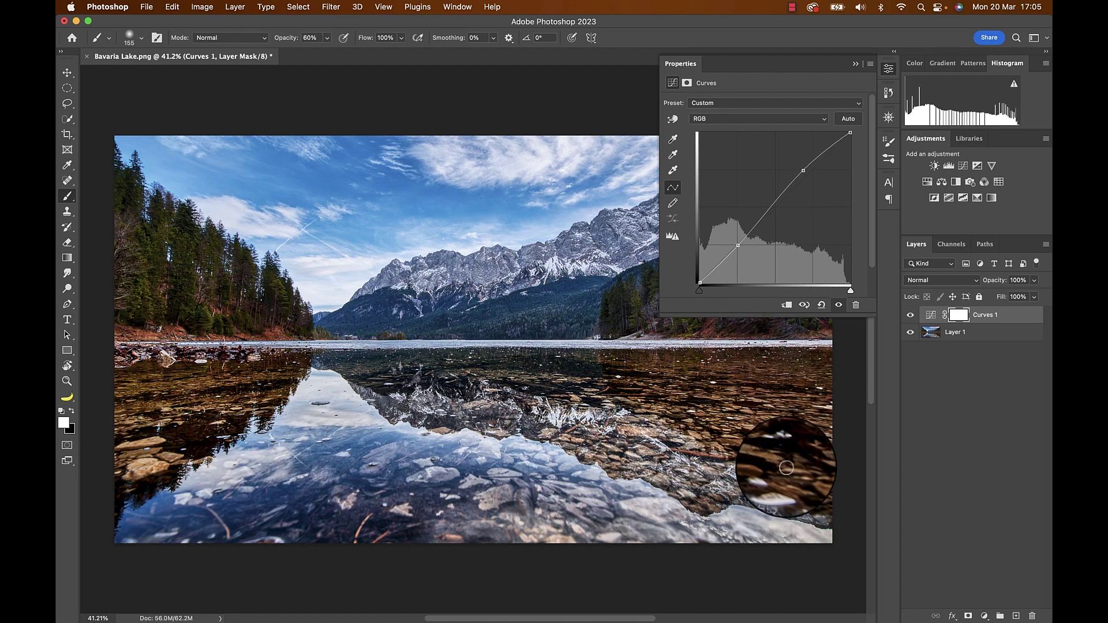
left_click_drag(773, 205, 767, 314)
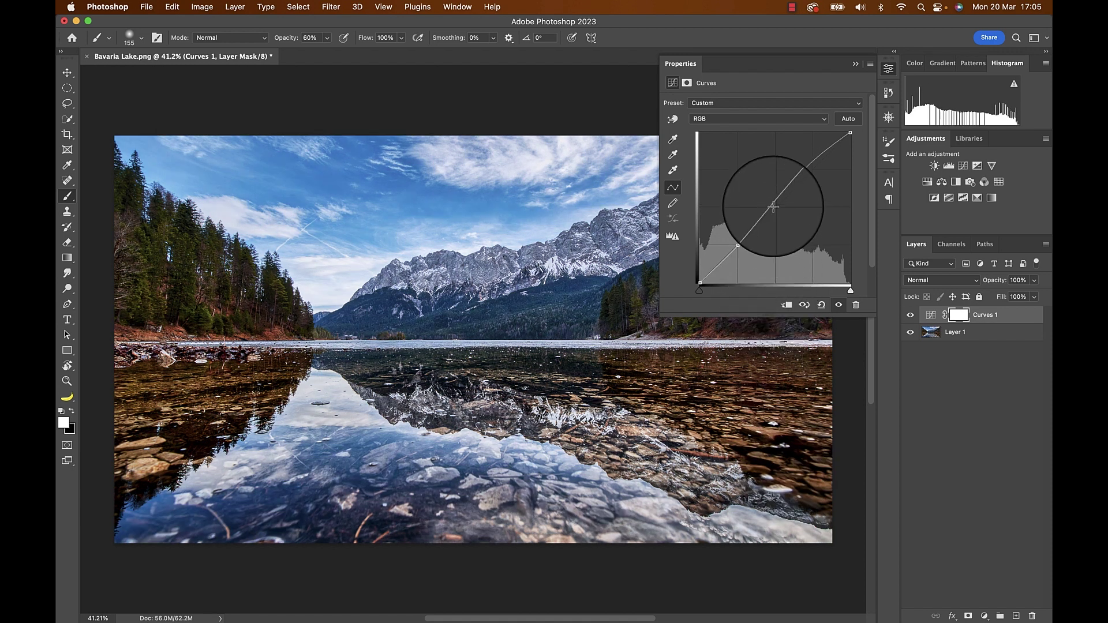
On the Red channel, raise the shadow input and pull in the highlights for a bluer photo
left_click(752, 119)
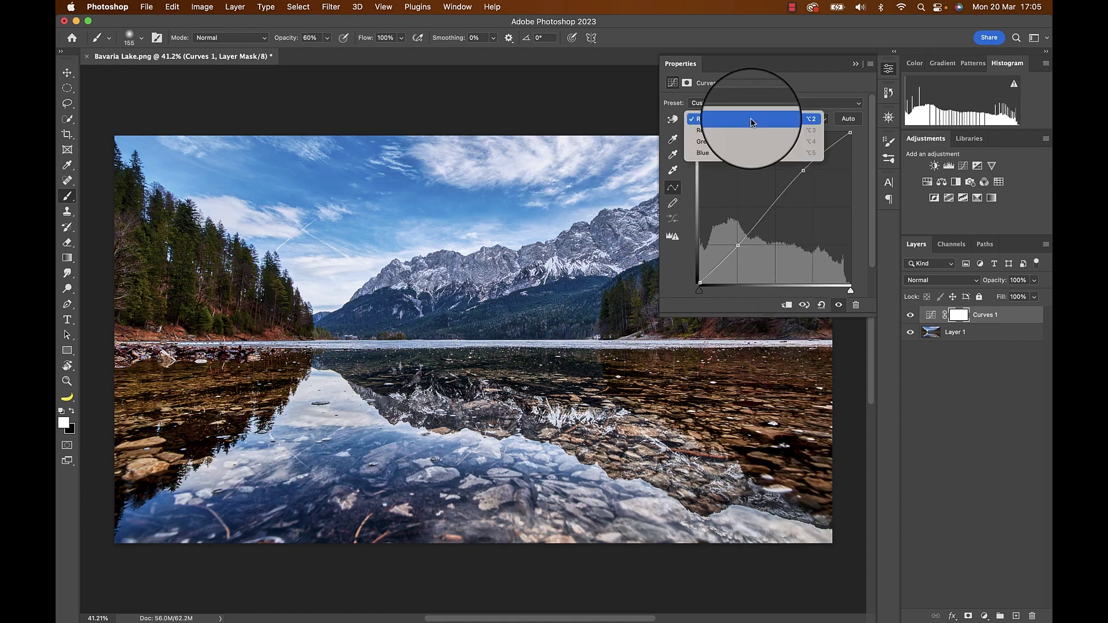
left_click(750, 133)
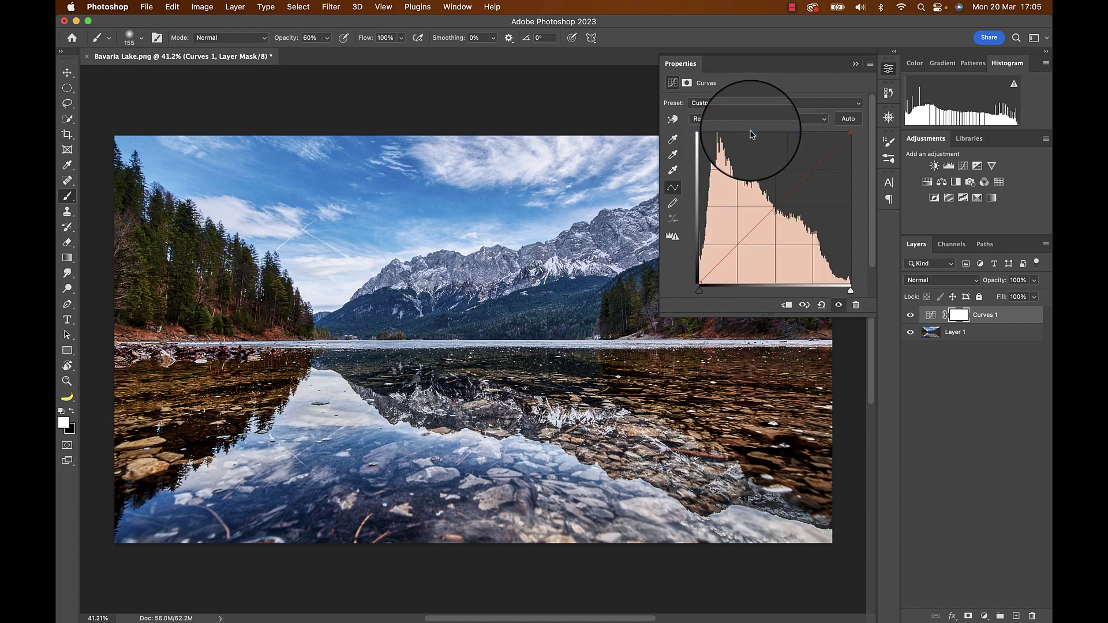
left_click(772, 210)
mouse_move(699, 290)
left_mouse_down()
mouse_move(735, 292)
mouse_move(712, 280)
mouse_move(735, 294)
mouse_move(719, 292)
left_mouse_up()
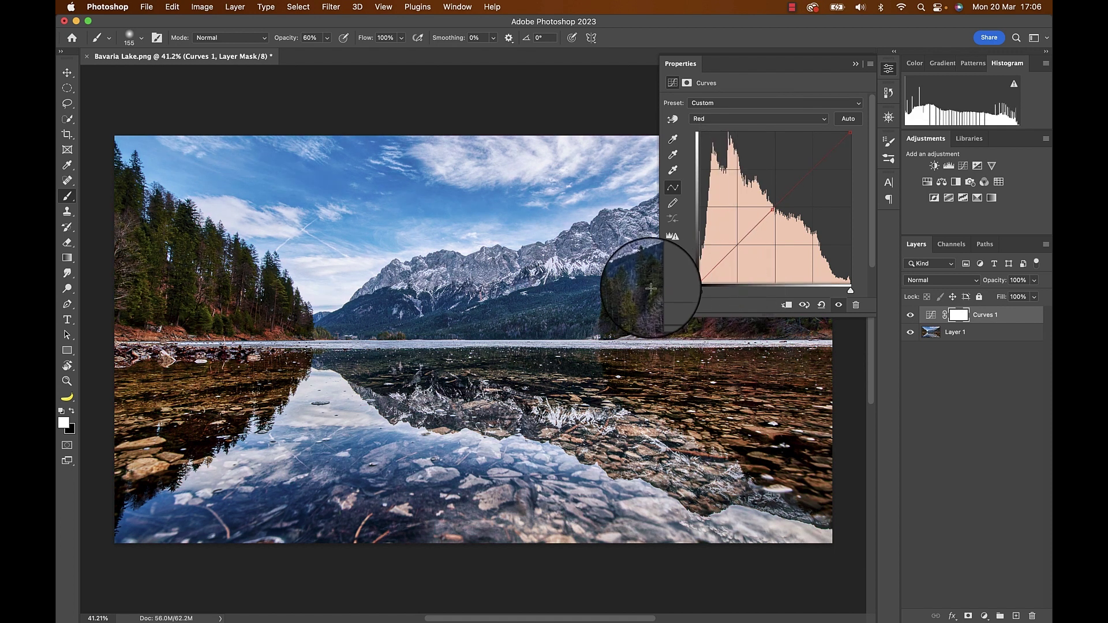
left_click_drag(850, 131, 825, 135)
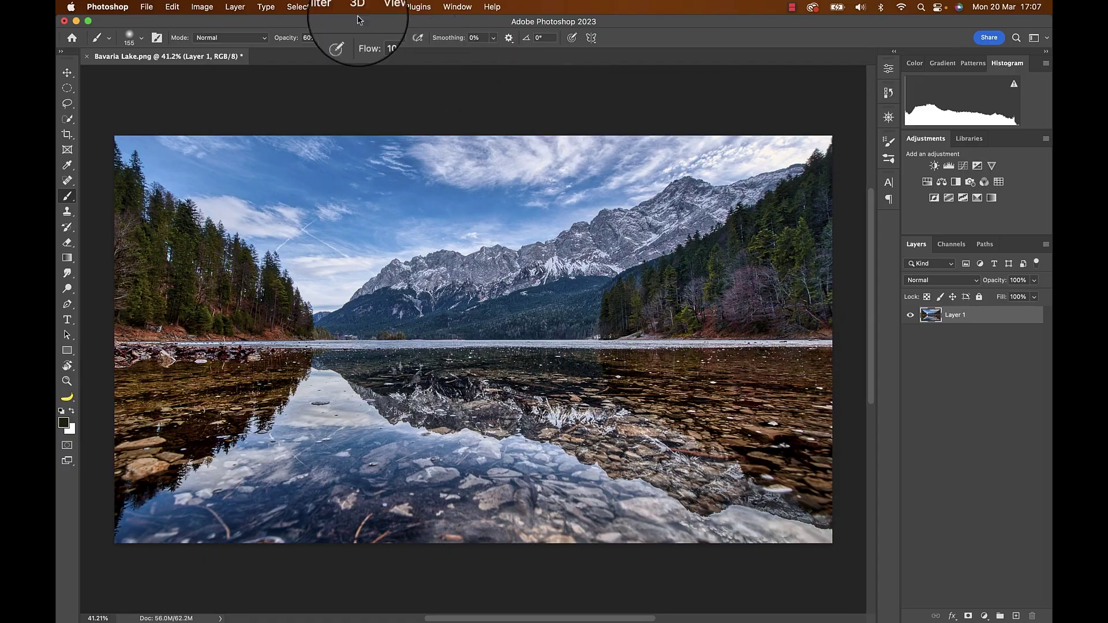
Open the Camera Raw Filter, expand the Detail panel, and bring up the preview zoom choices
left_click(326, 6)
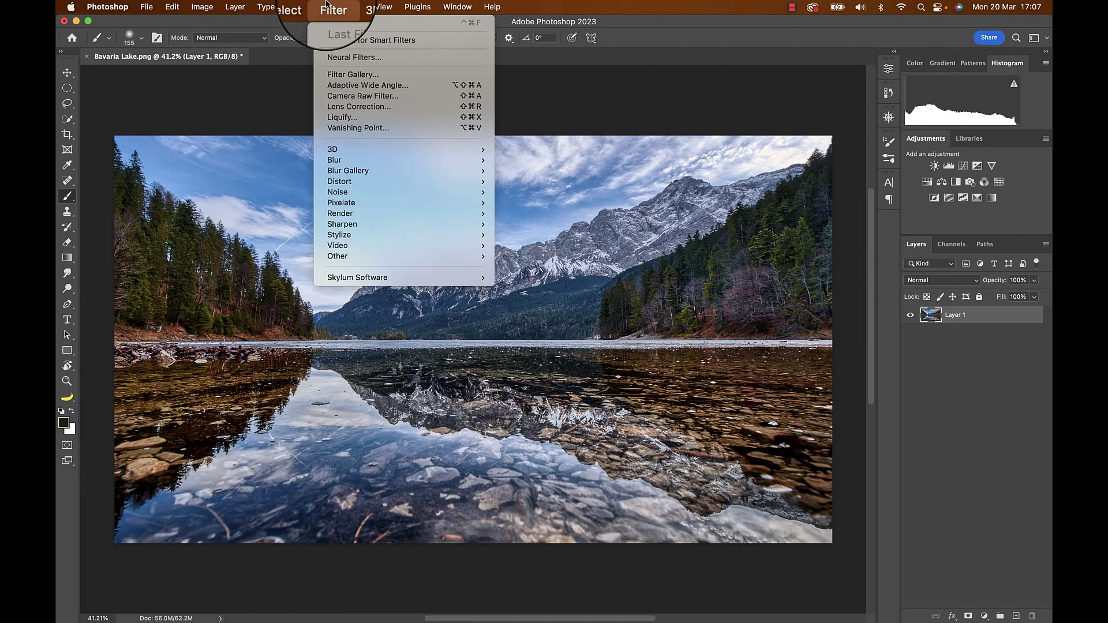
left_click(404, 101)
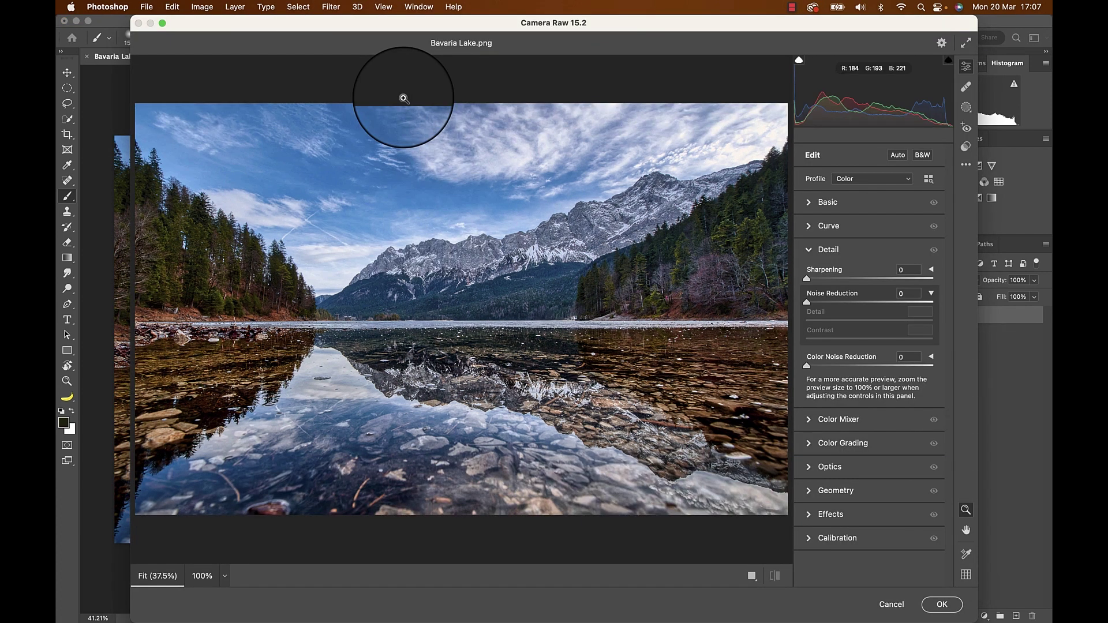
left_click(811, 252)
left_click(809, 251)
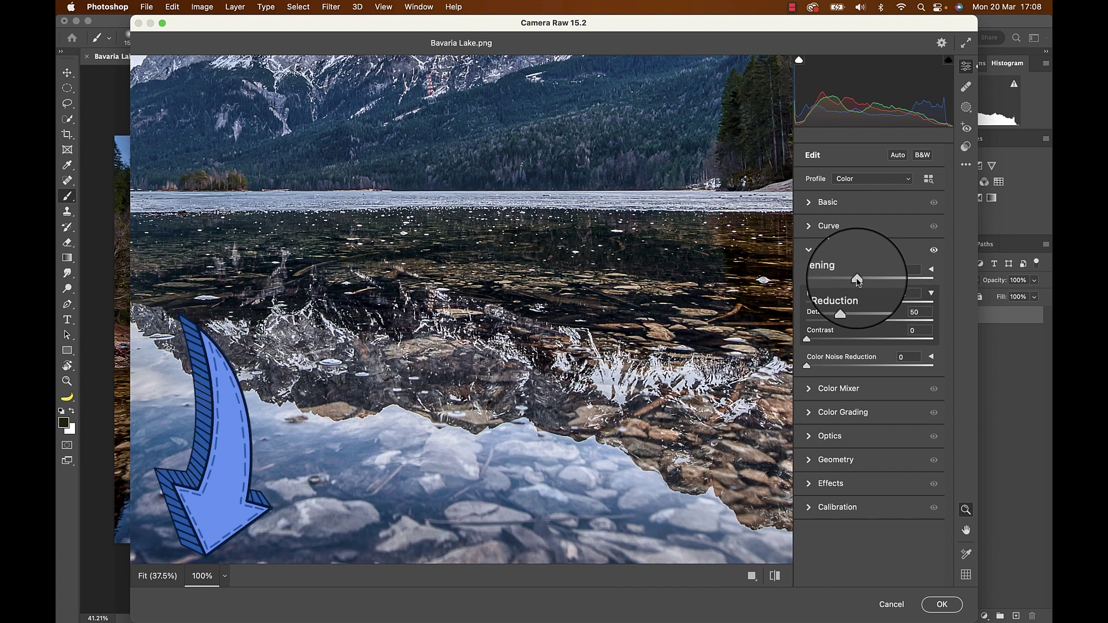
left_click(225, 577)
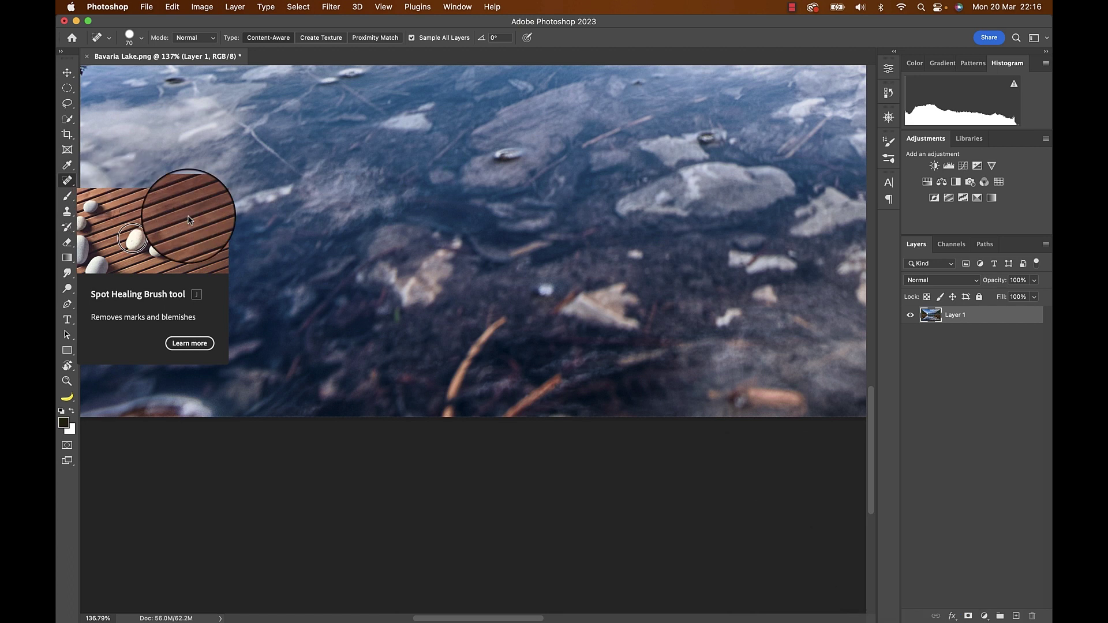
Set the Spot Healing Brush to 56 px and heal away the twigs and leaf on the lakebed
left_click_drag(427, 322, 482, 328, "ctrl+alt")
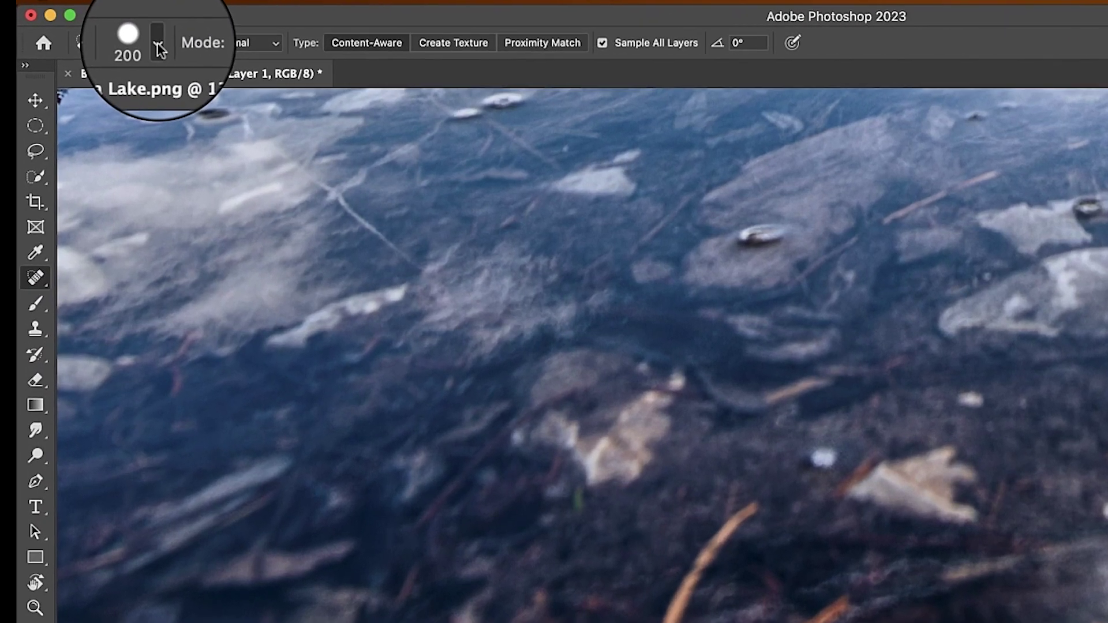
left_click(142, 38)
type("56")
key("Return")
left_click_drag(418, 346, 379, 404)
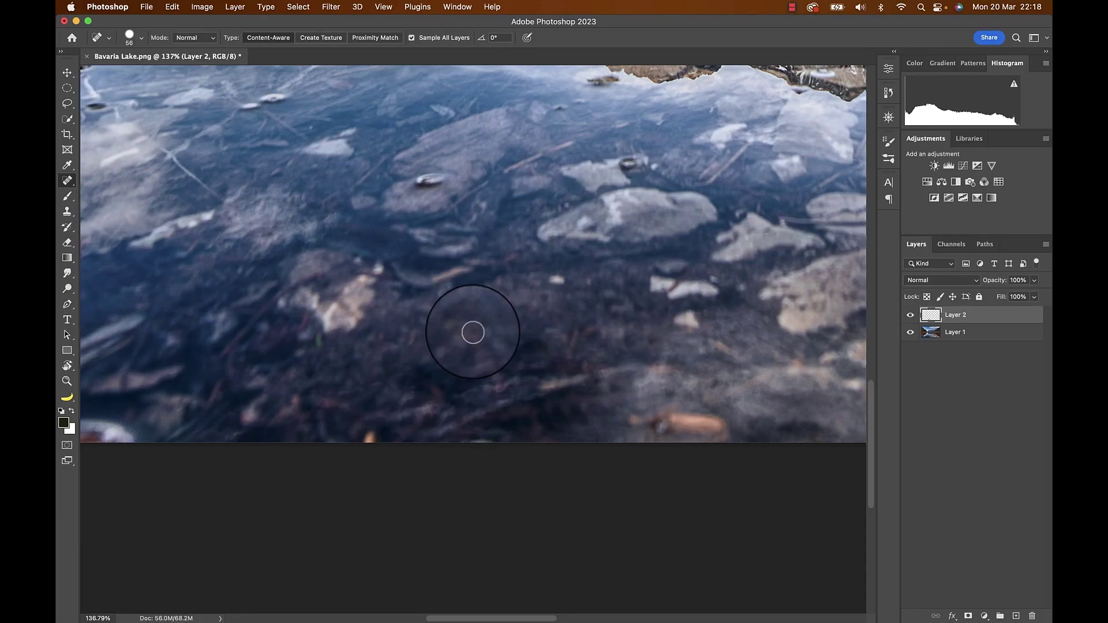
Toggle Layer 2's visibility repeatedly to compare the lakebed with and without healing
left_click(910, 315)
left_click(910, 315)
left_click(910, 315)
left_click(910, 315)
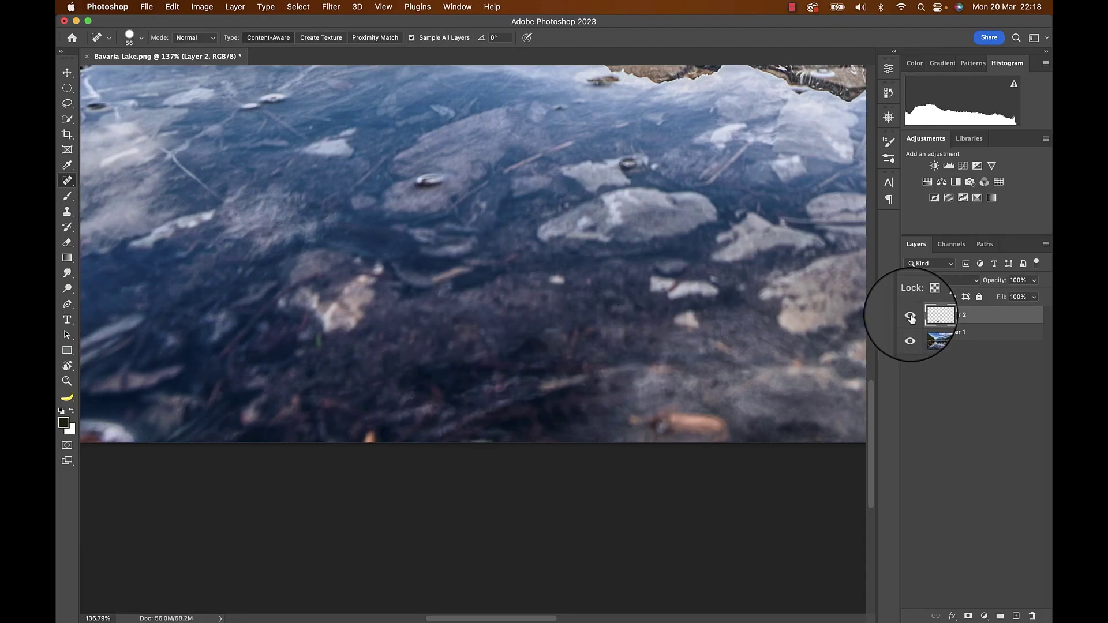
left_click(910, 315)
left_click(910, 315)
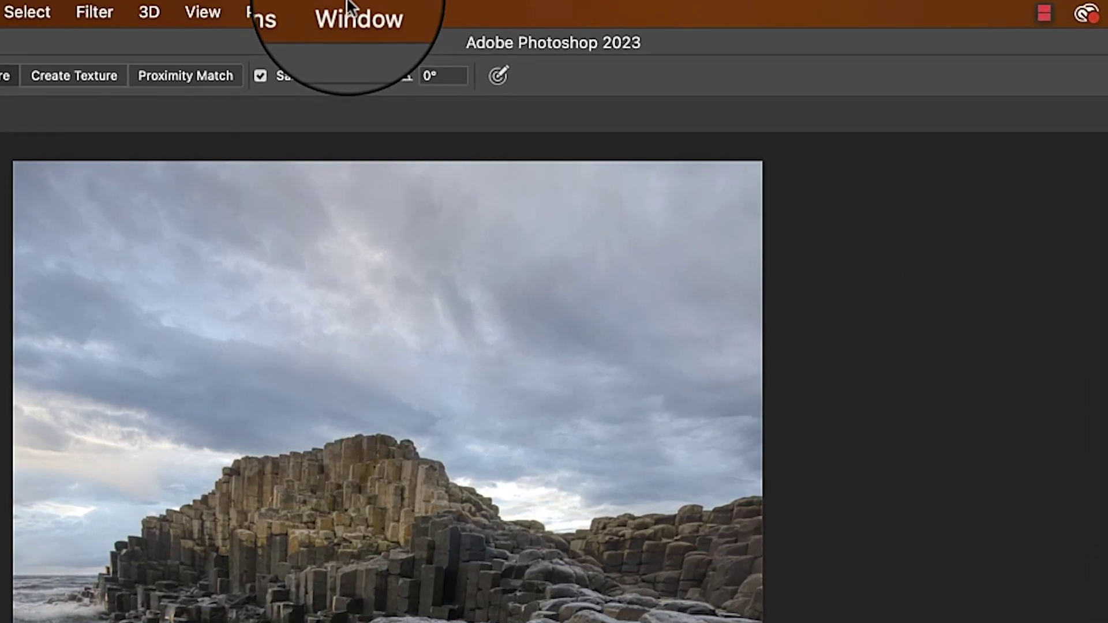
Reset to the Essentials (Default) workspace and drag the top crop edge down
left_click(458, 6)
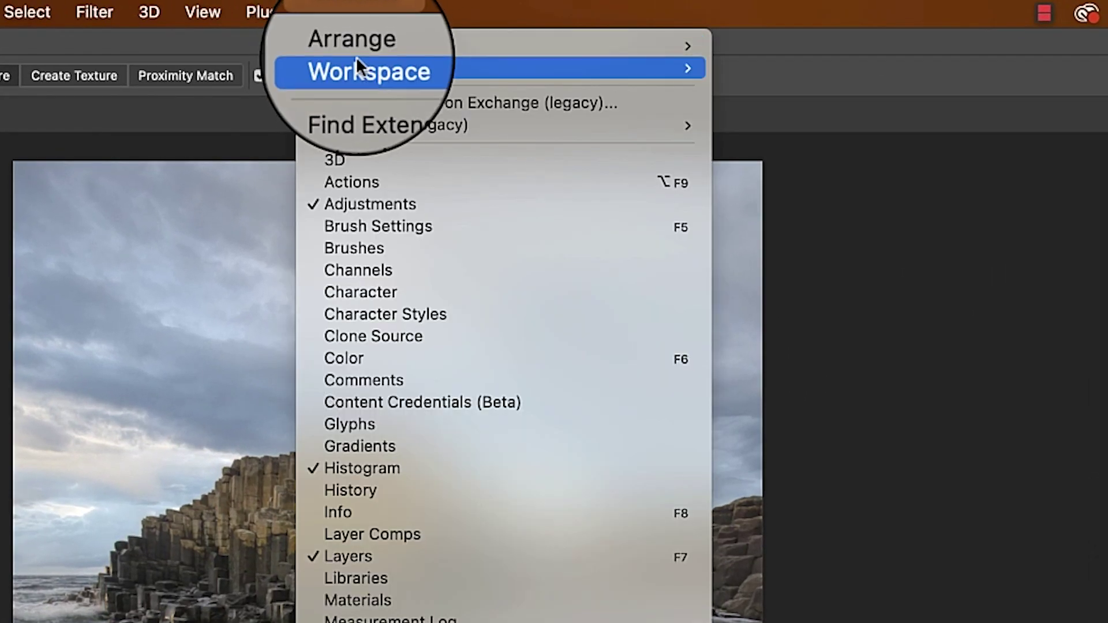
mouse_move(358, 67)
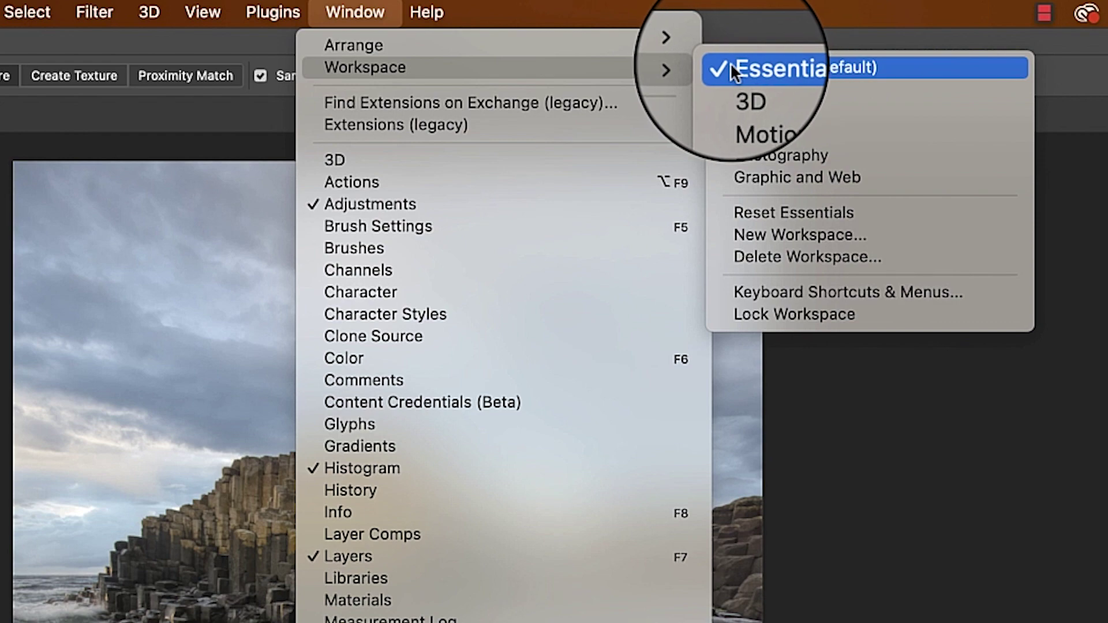
left_click(882, 68)
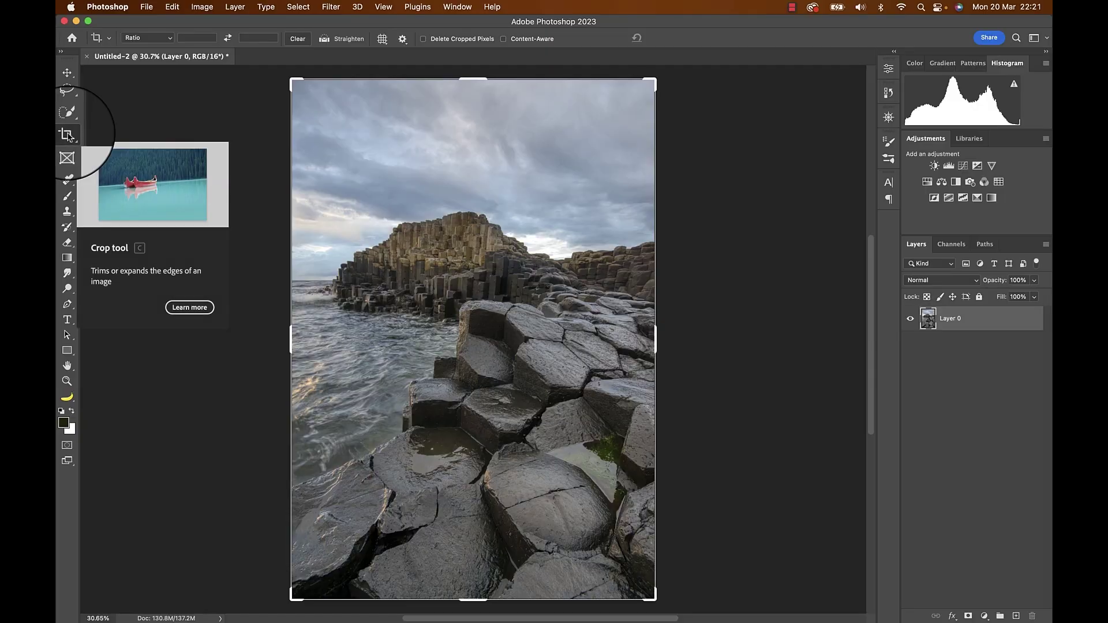
left_click_drag(473, 79, 472, 89)
Commit the crop, add a Hue/Saturation layer at -100 saturation, and move Layer 0 above it
key("Return")
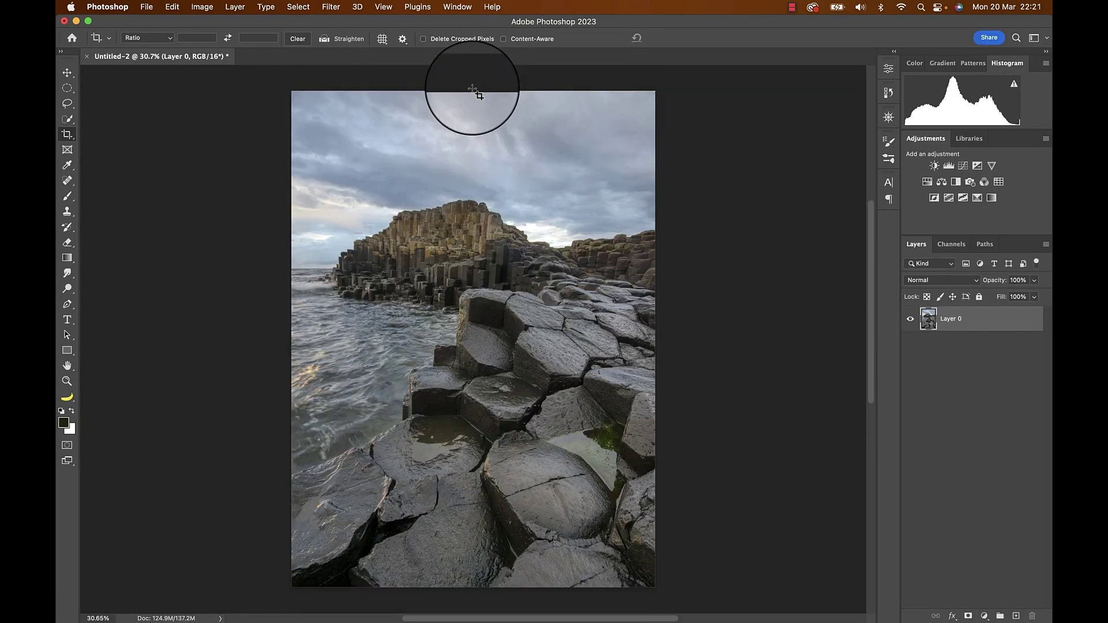
left_click(983, 616)
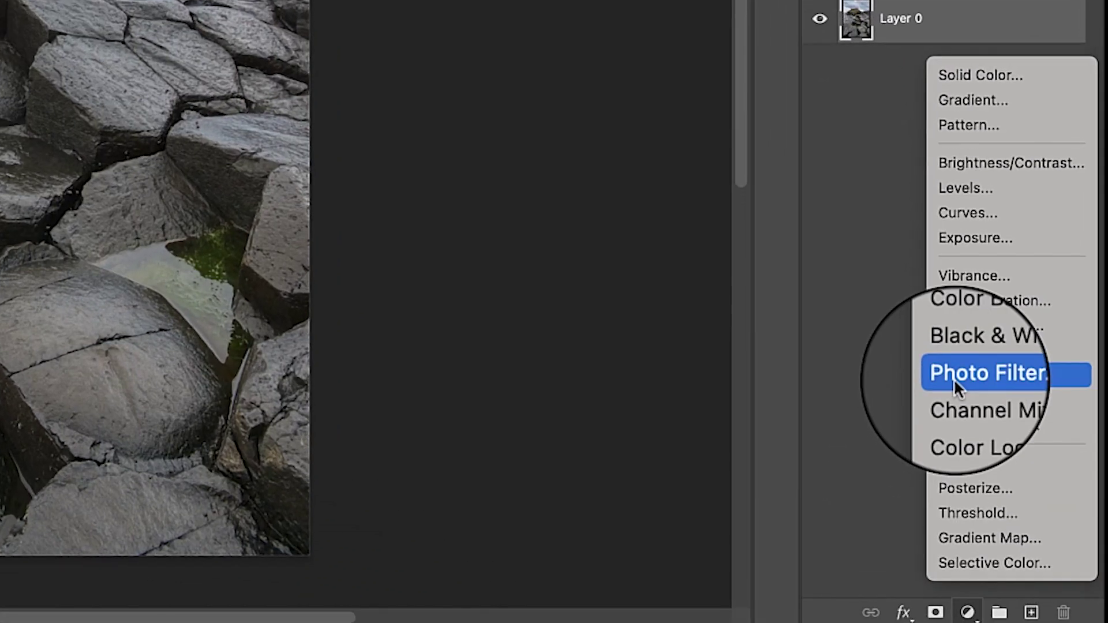
left_click(961, 297)
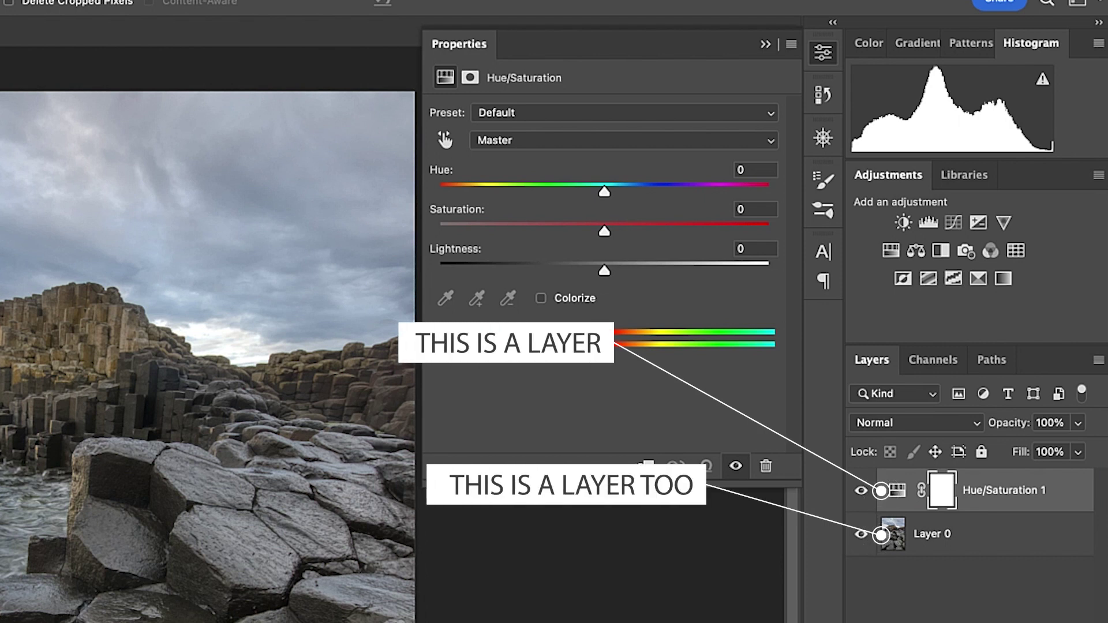
left_click_drag(604, 231, 438, 230)
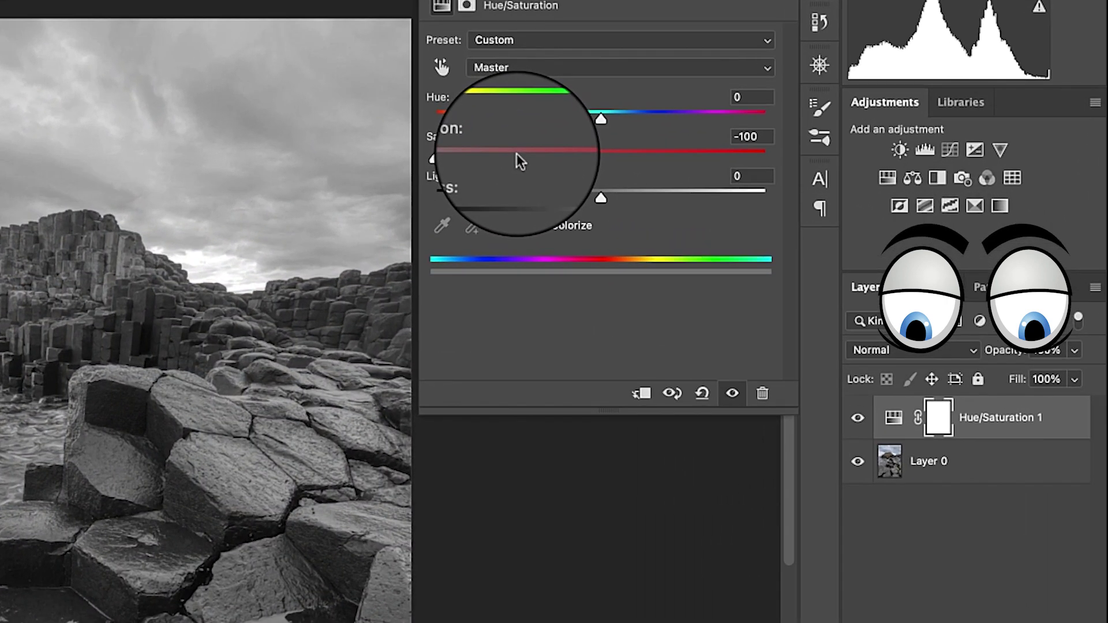
left_click_drag(921, 464, 942, 412)
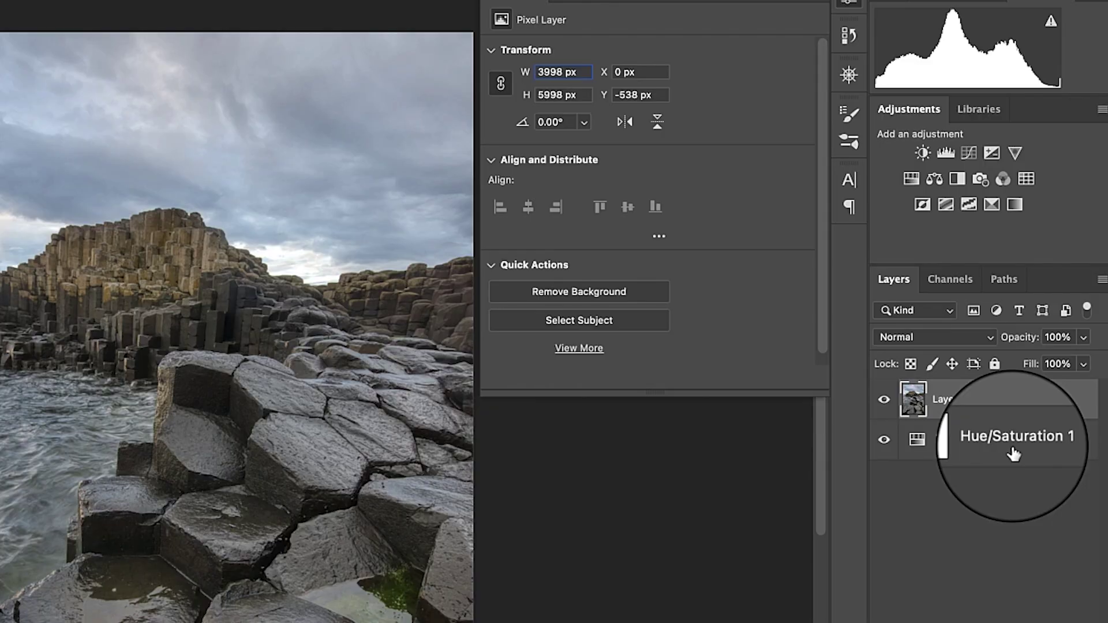
Move Hue/Saturation 1 above Layer 0 so the Causeway photo turns black and white again
left_click_drag(1012, 452, 1013, 396)
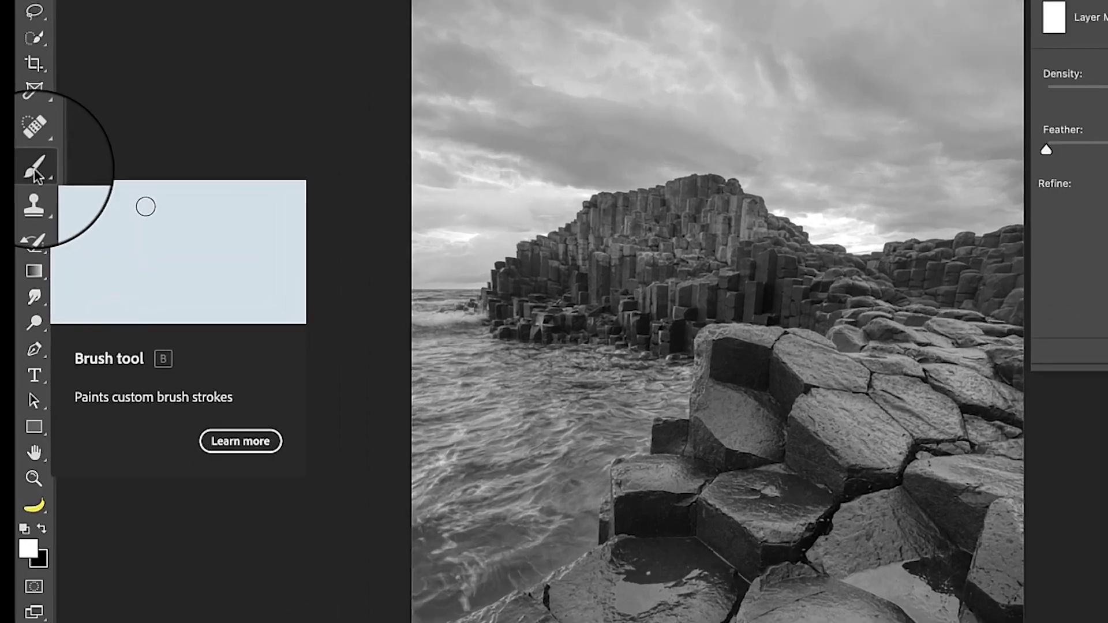
Paint black with the Brush on the Hue/Saturation mask to restore colour to the water and rocks
left_click(66, 197)
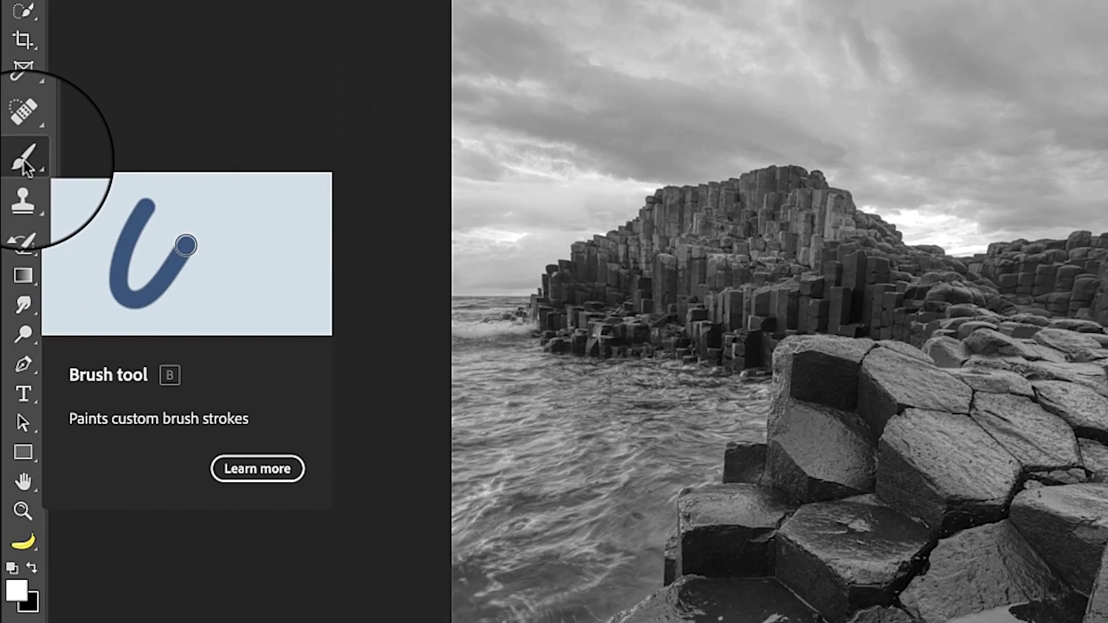
key("x")
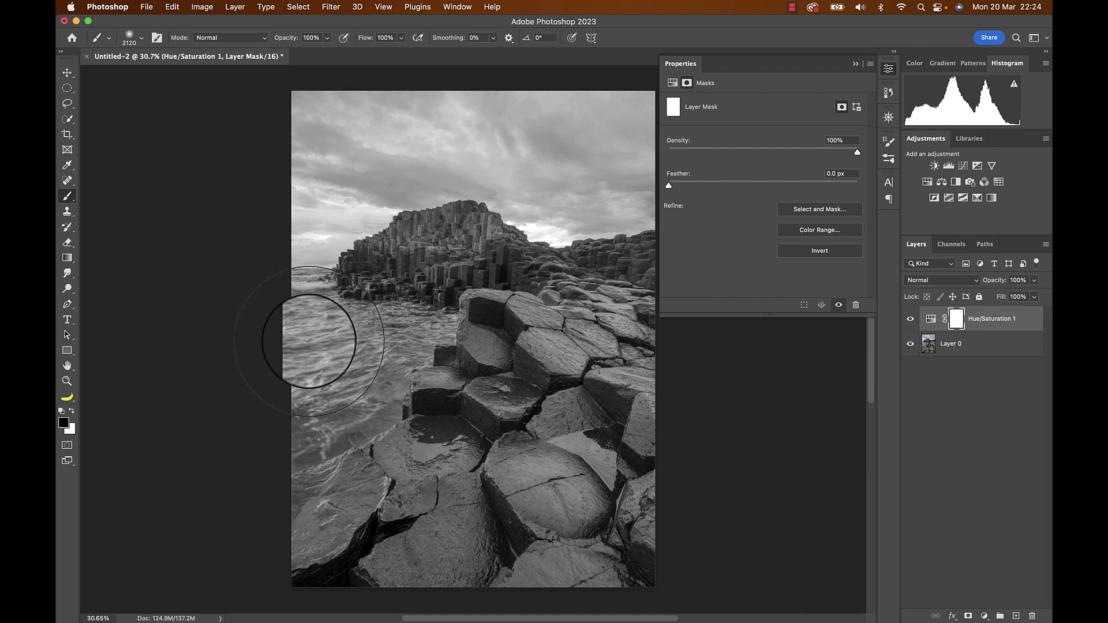
mouse_move(518, 304)
left_mouse_down()
mouse_move(615, 314)
mouse_move(940, 283)
left_mouse_up()
mouse_move(530, 324)
left_mouse_down()
mouse_move(302, 383)
mouse_move(634, 482)
mouse_move(302, 525)
mouse_move(550, 471)
mouse_move(655, 314)
mouse_move(469, 321)
mouse_move(590, 373)
left_mouse_up()
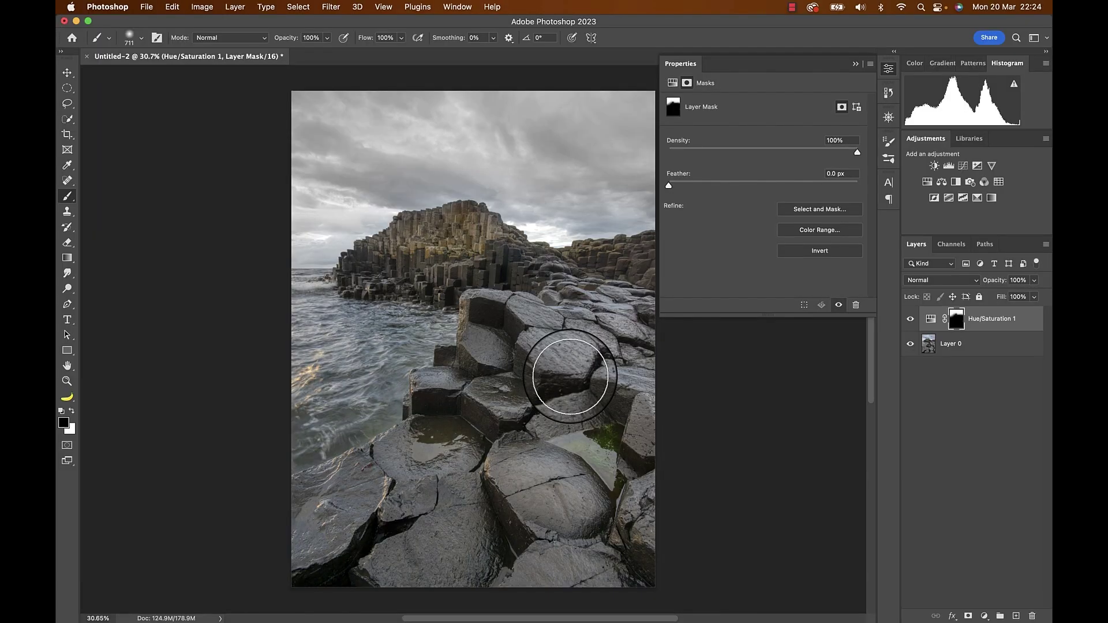
View the Hue/Saturation mask on its own, then return to the photo and keep painting
left_click(957, 326, "alt")
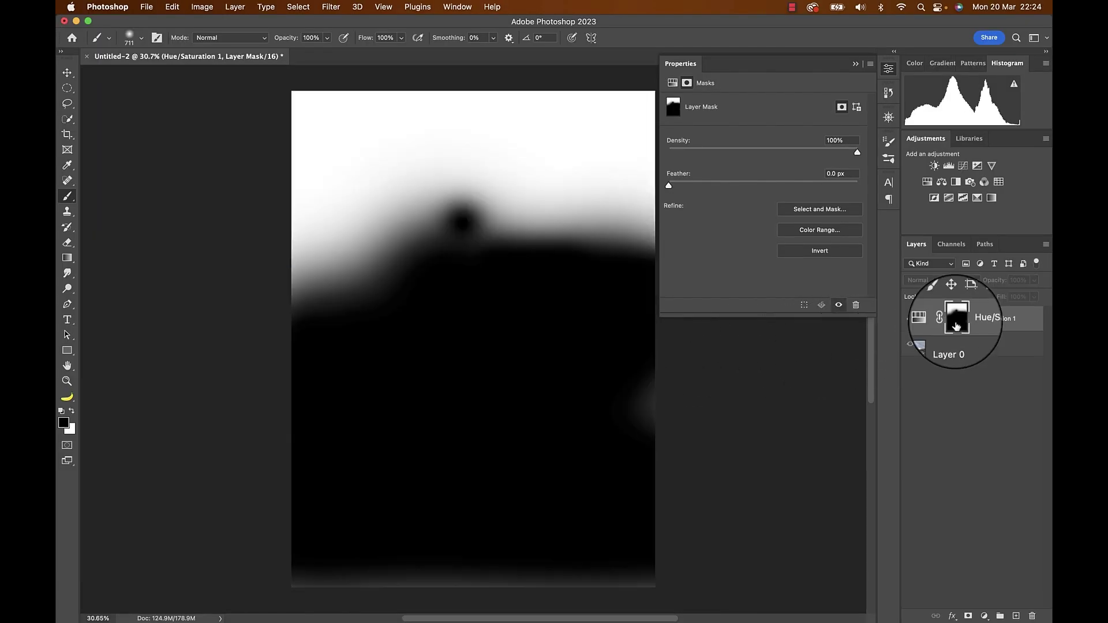
left_click(941, 346)
mouse_move(358, 396)
left_mouse_down()
mouse_move(588, 397)
mouse_move(398, 335)
mouse_move(356, 482)
mouse_move(418, 246)
mouse_move(546, 328)
mouse_move(519, 462)
mouse_move(539, 314)
mouse_move(569, 331)
mouse_move(507, 391)
left_mouse_up()
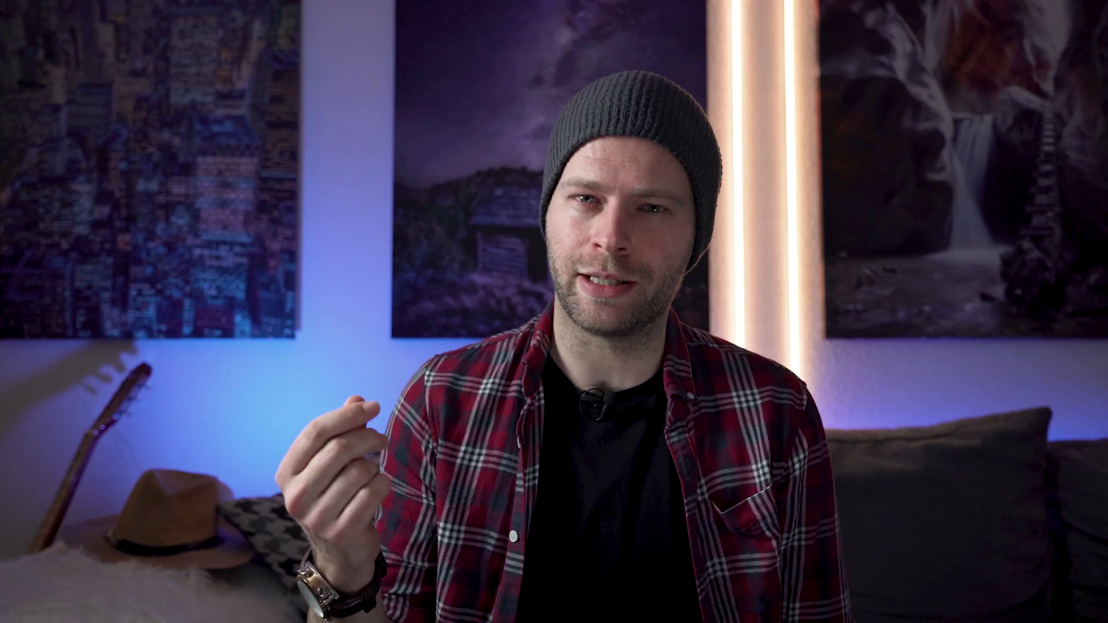
Add a Curves adjustment layer and lower the curve to darken the image
left_click(985, 616)
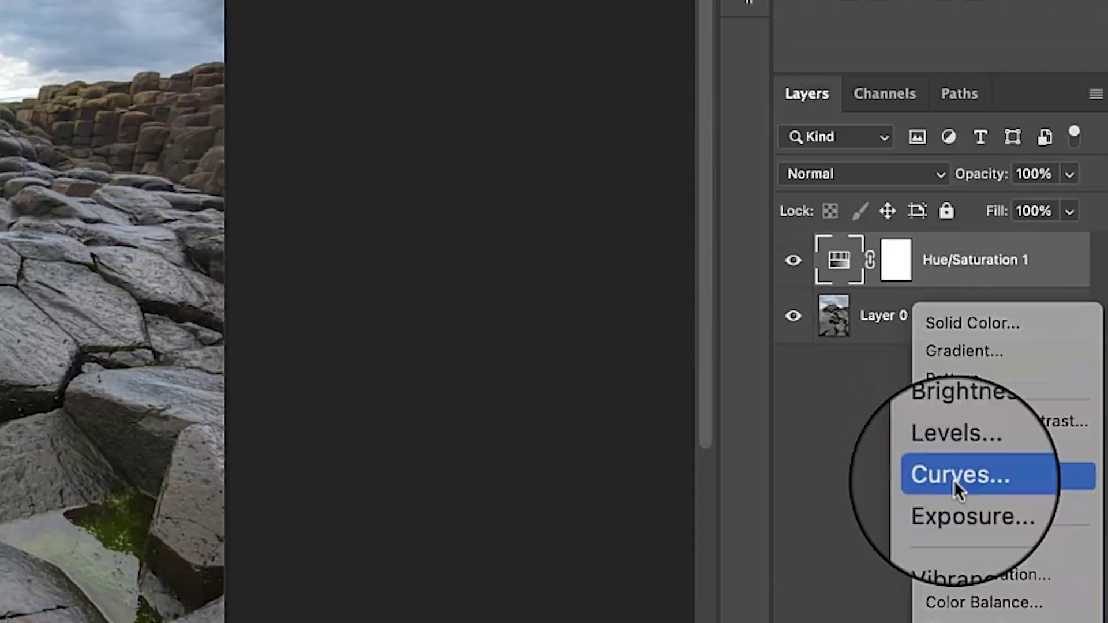
left_click(954, 165)
left_click_drag(510, 230, 510, 297)
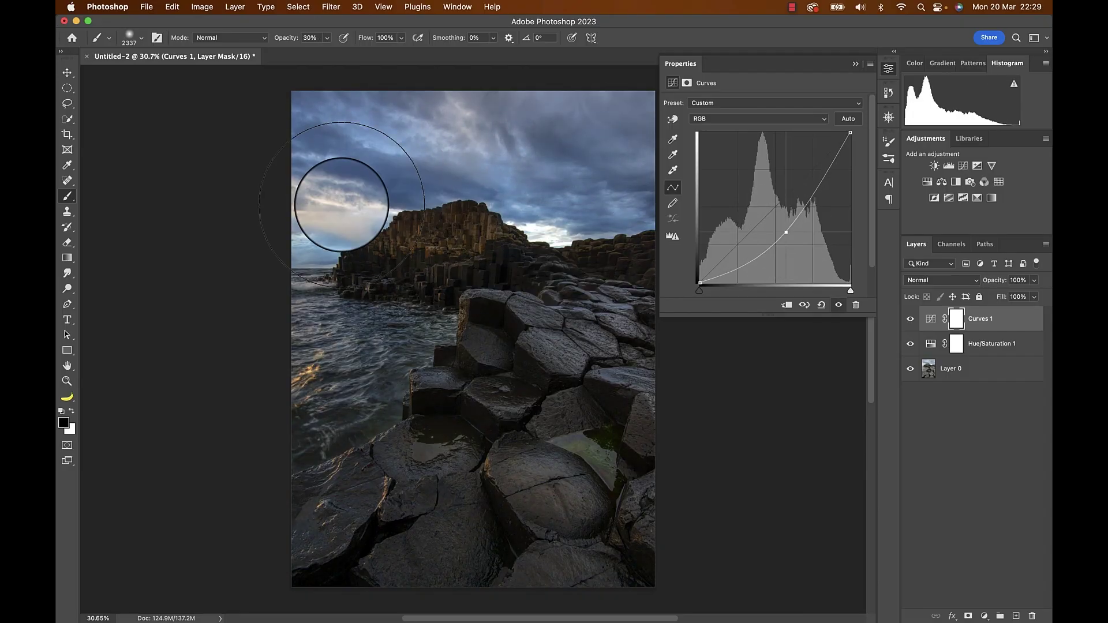
Paint the Curves 1 mask with an adjusted brush size and colour to brighten the rock stack
mouse_move(339, 203)
left_mouse_down()
mouse_move(408, 240)
mouse_move(346, 179)
mouse_move(453, 252)
mouse_move(391, 248)
left_mouse_up()
left_click_drag(479, 487, 426, 463)
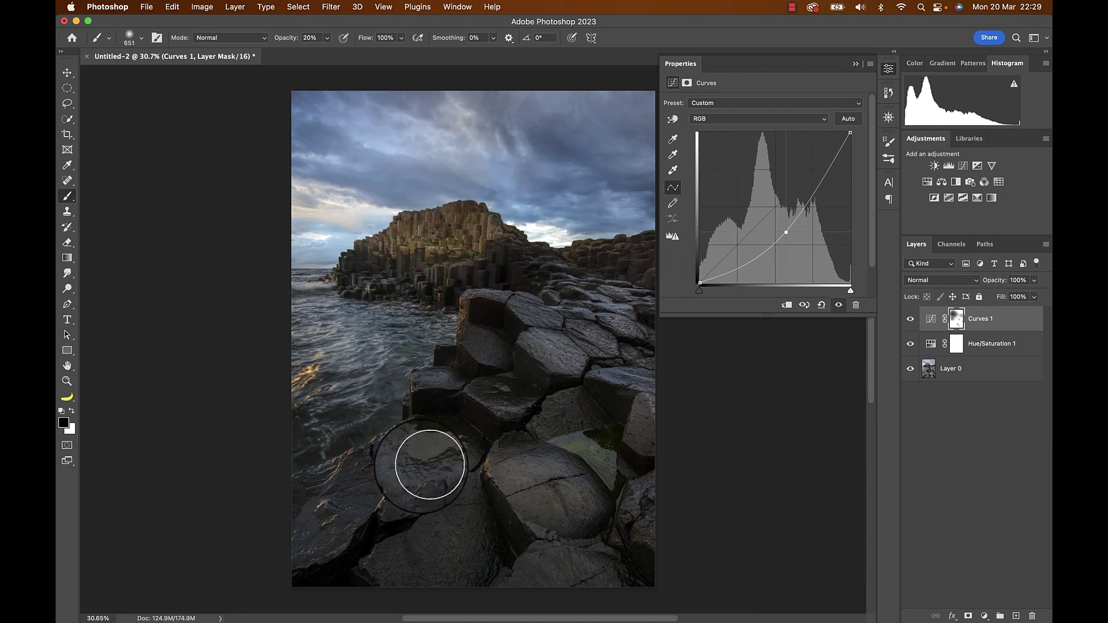
key("2")
key("bracketleft")
key("bracketleft")
key("bracketleft")
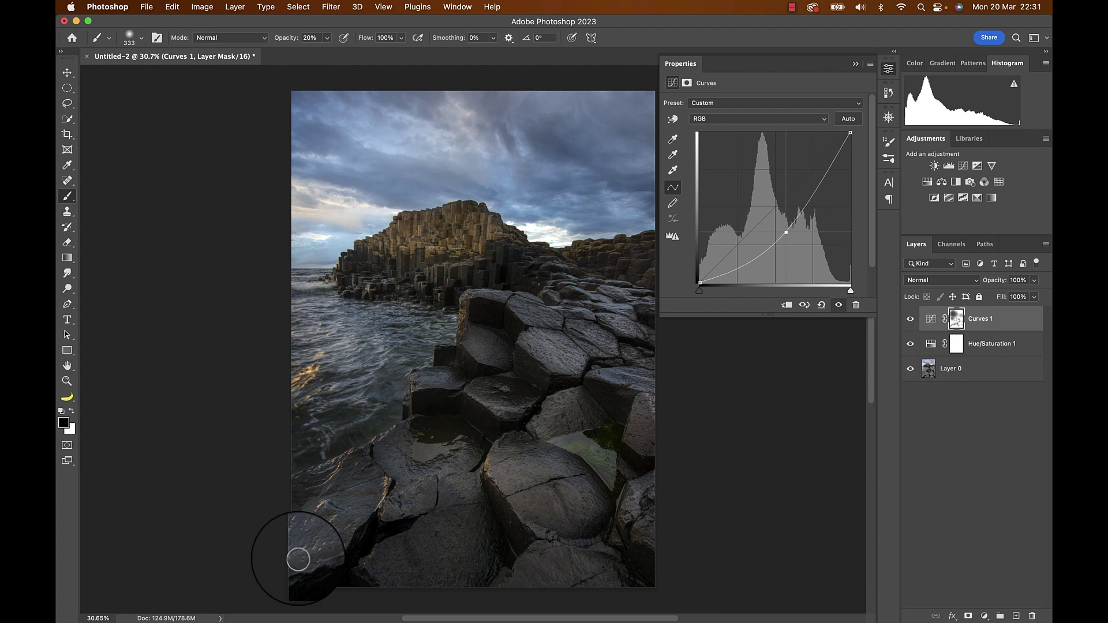
left_click(957, 321)
left_click_drag(381, 173, 462, 173)
key("x")
Toggle the Curves 1 mask off and on to compare, leaving it enabled
left_click(956, 319, "shift")
left_click(961, 327, "shift")
left_click(961, 327, "shift")
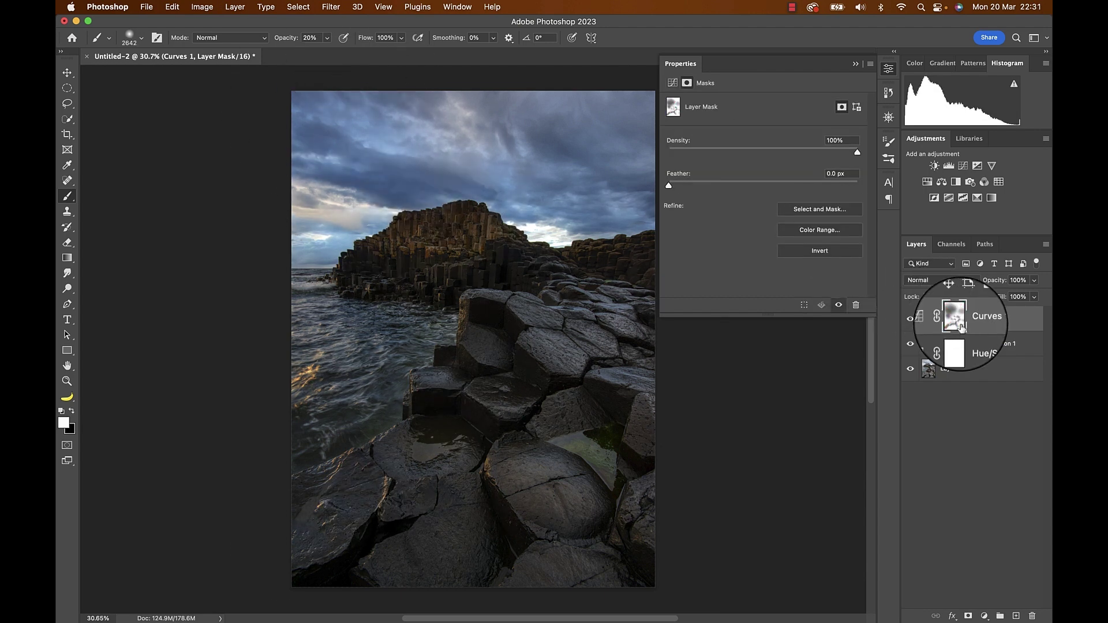
left_click(961, 326, "shift")
Add a second Curves layer with an Auto tone correction and a slightly nudged white point
left_click(963, 166)
left_click(848, 118)
left_click_drag(833, 134, 838, 132)
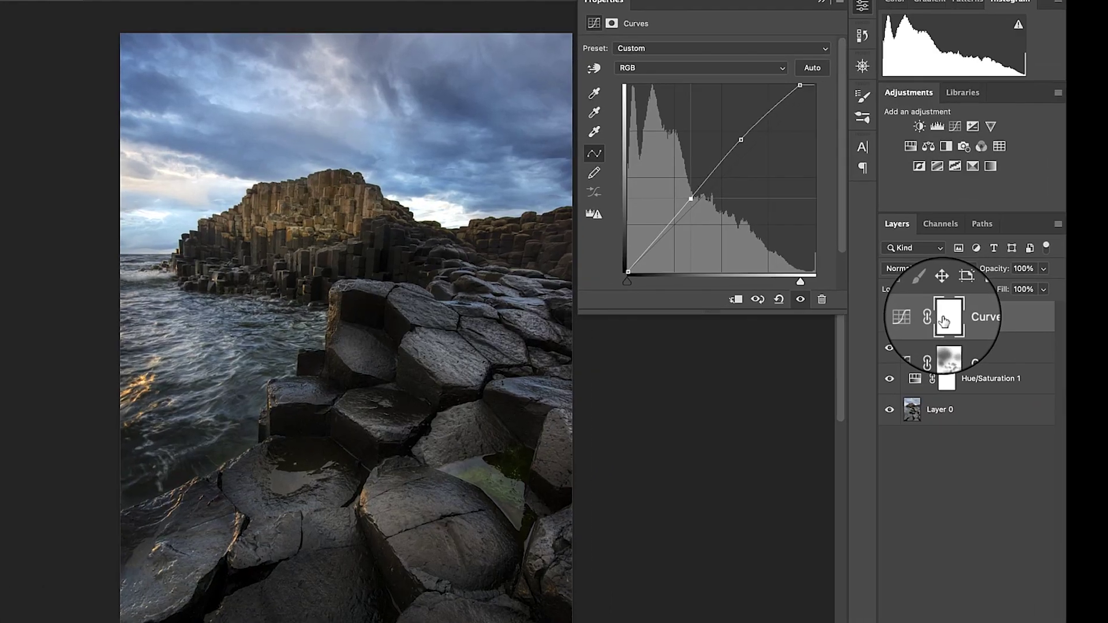
Invert the Curves 2 mask to hide its effect, then toggle Curves 2 to compare
left_click(956, 319)
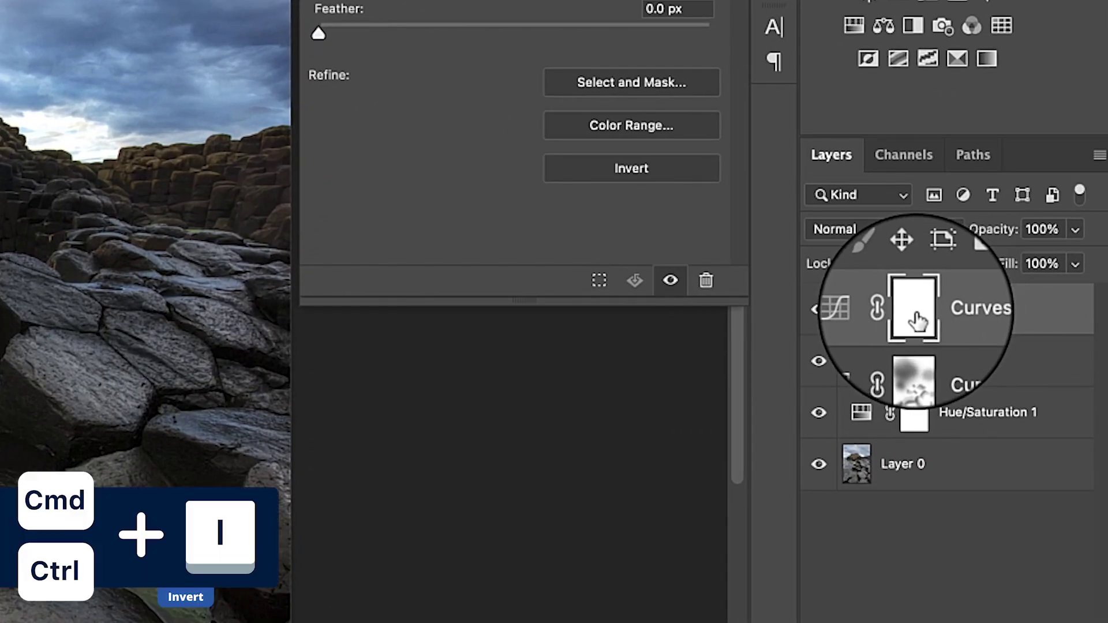
key("ctrl+i")
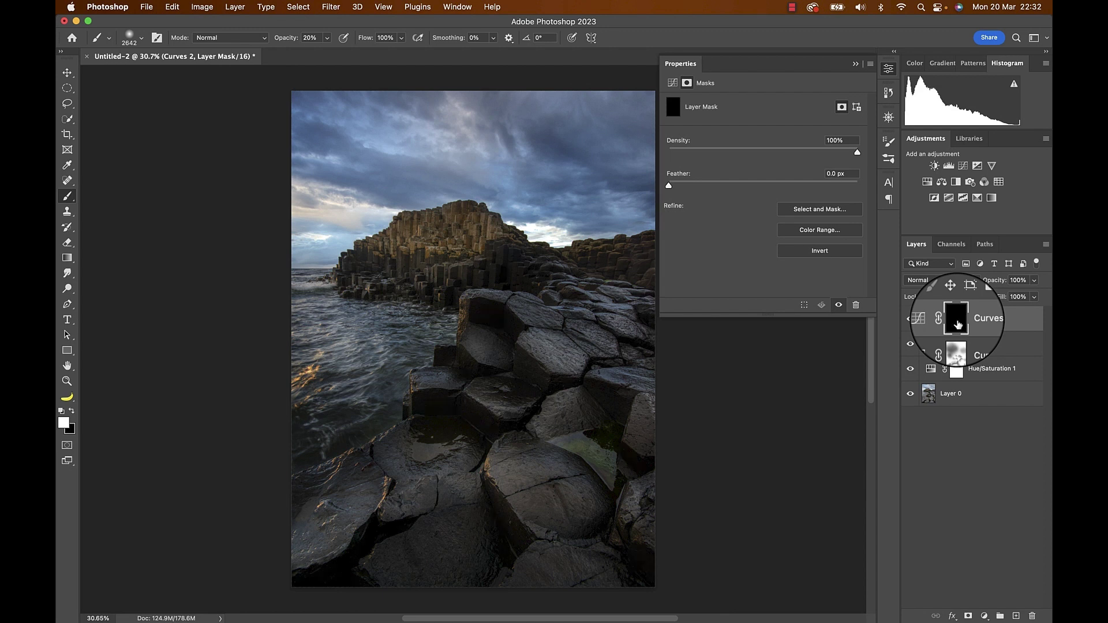
left_click(910, 319)
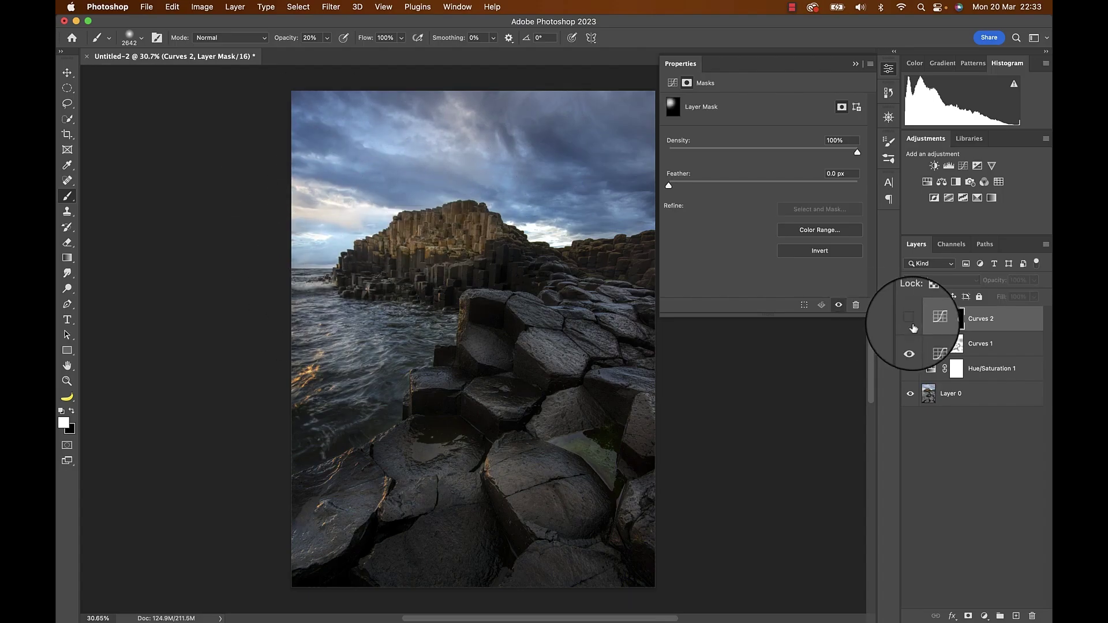
left_click(910, 318)
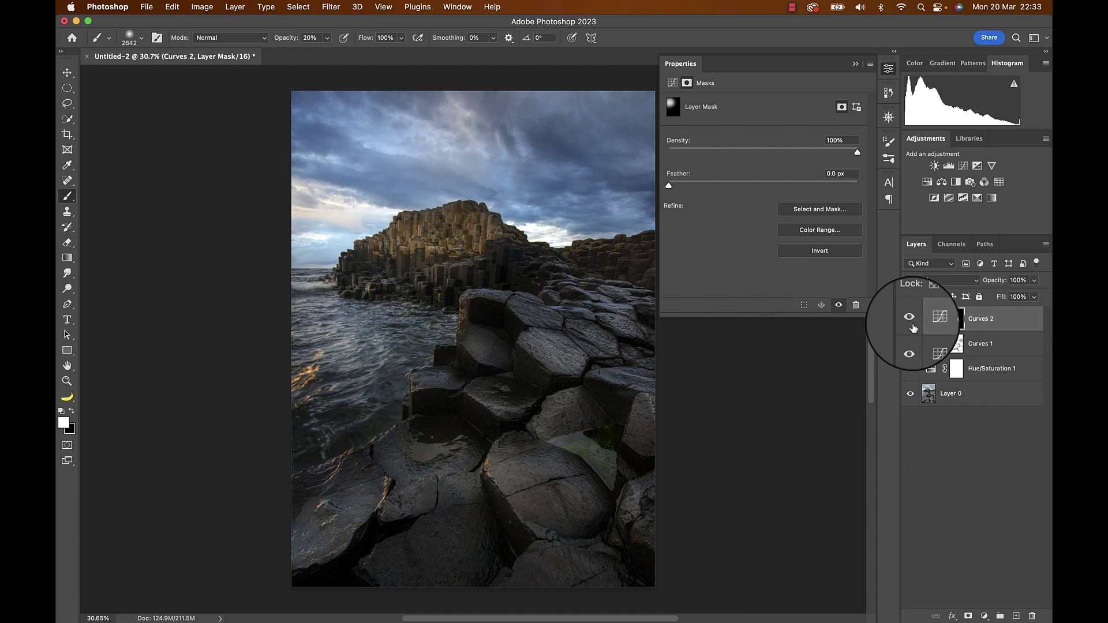
Raise the Red channel curve in Curves 2 to tint the sky purple
left_click(930, 318)
left_click(718, 118)
left_click(719, 132)
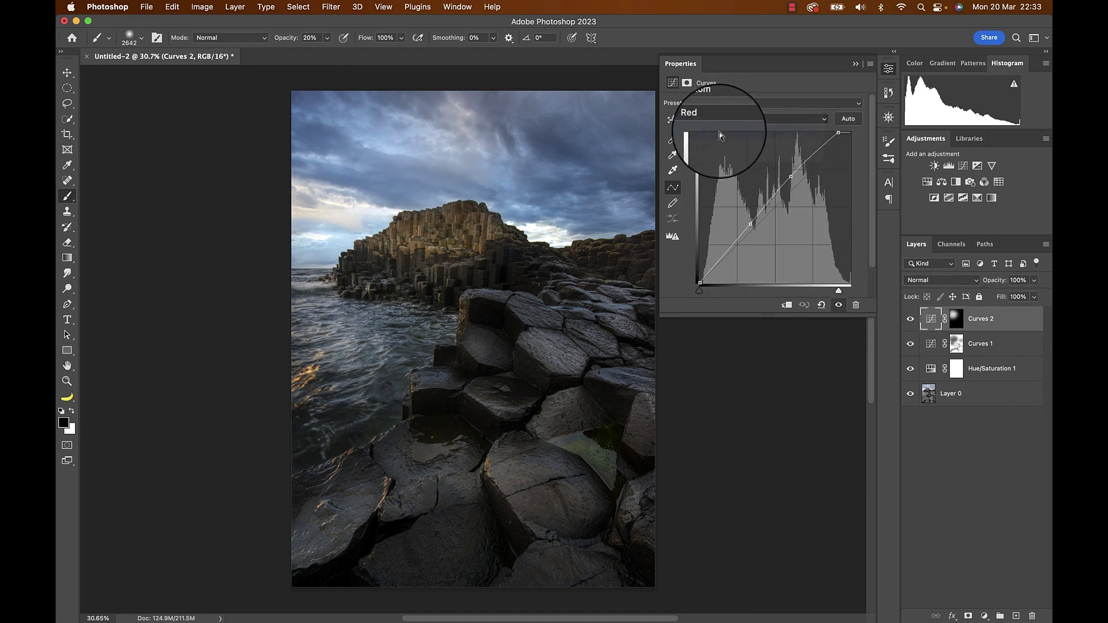
left_click(781, 184)
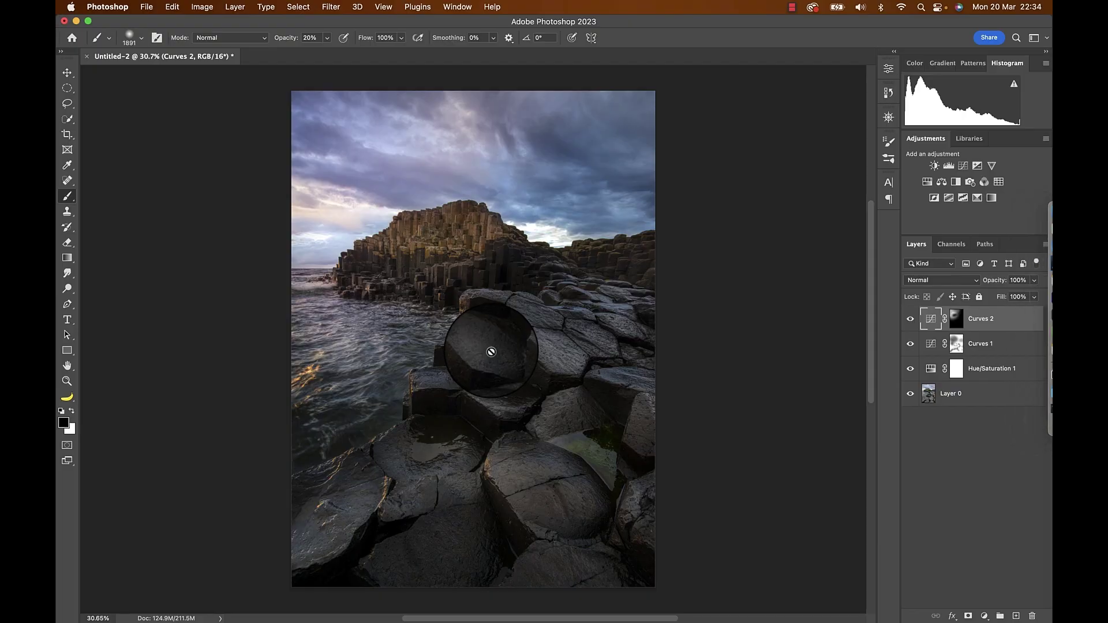
key("super+t")
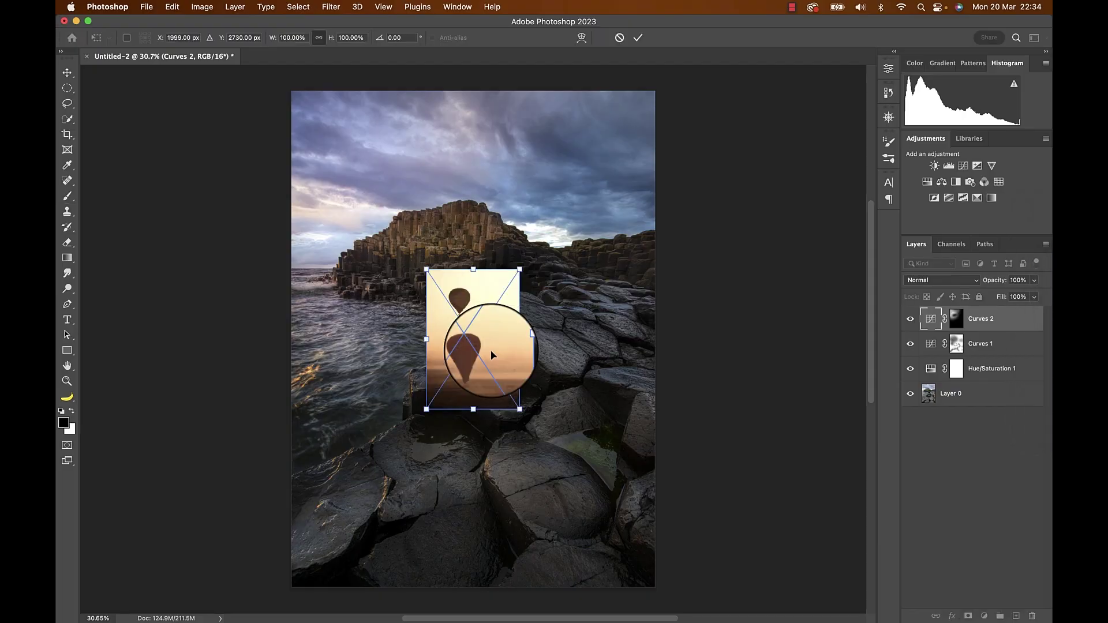
left_click_drag(519, 409, 609, 542)
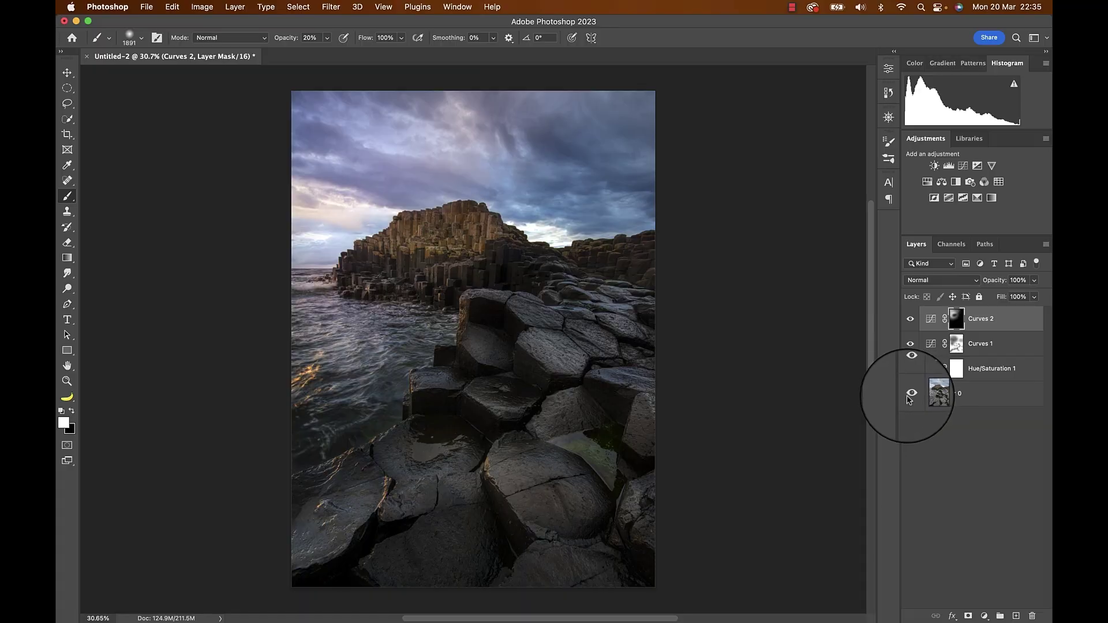
left_click(911, 394, "alt")
left_click(911, 394, "alt")
Open the Camera Raw Filter and cancel it without changes
left_click(330, 6)
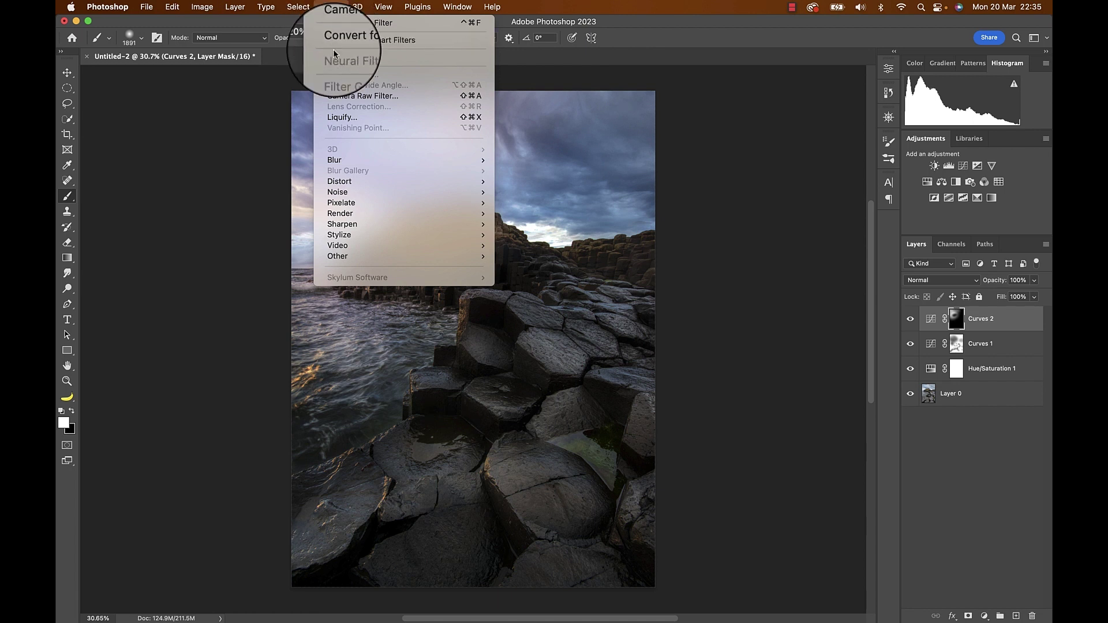
left_click(348, 96)
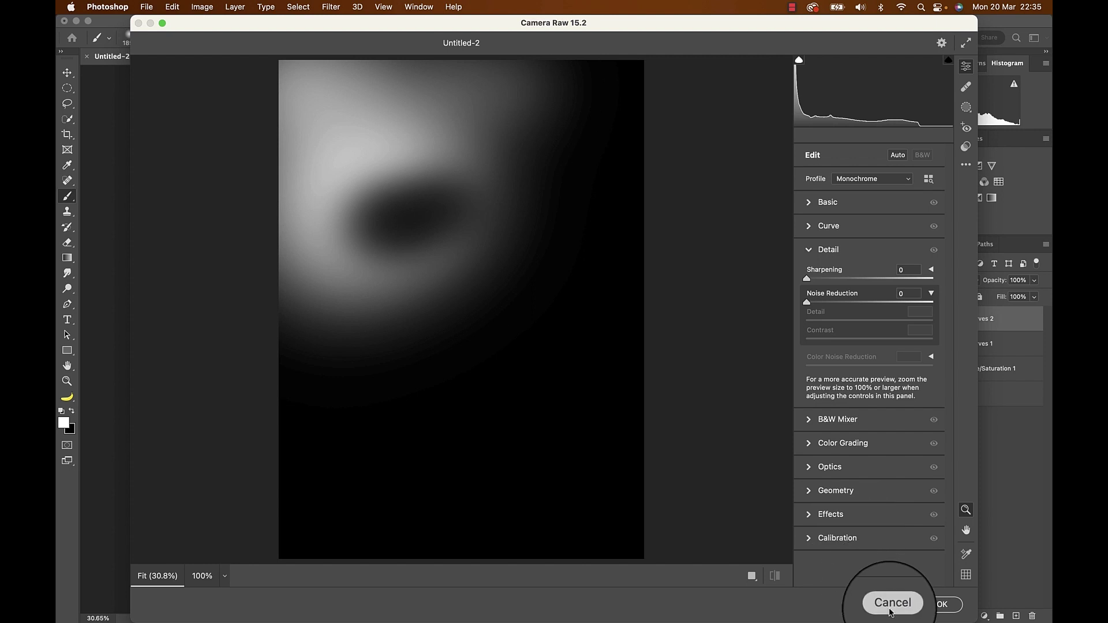
left_click(890, 610)
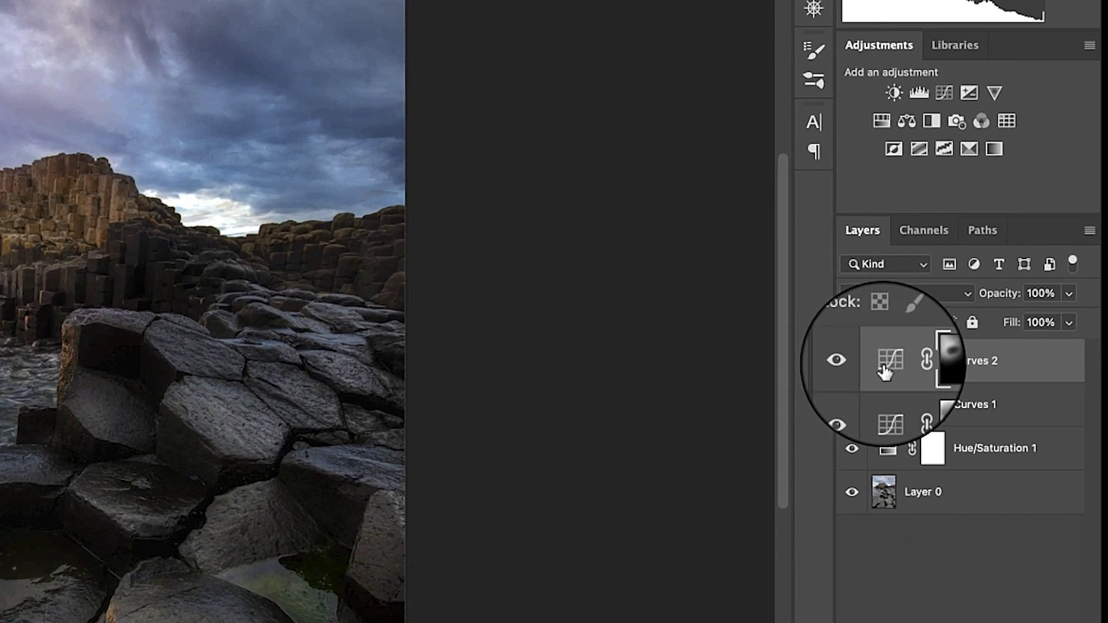
Select the Curves 2 layer and stamp all visible layers into a new Layer 1
left_click(885, 370)
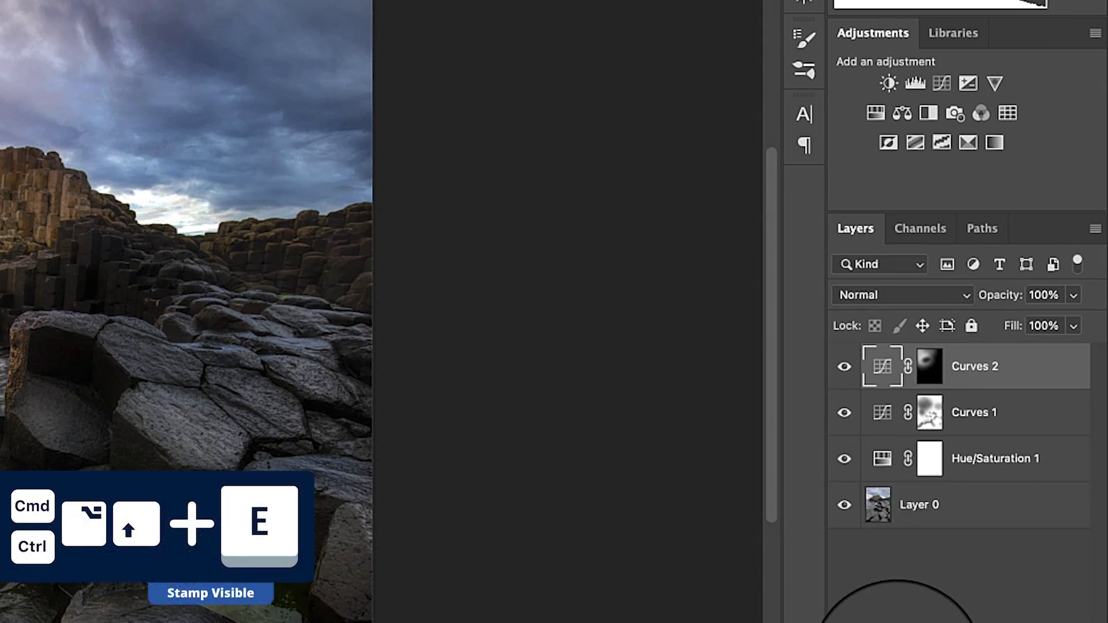
key("super+alt+shift+e")
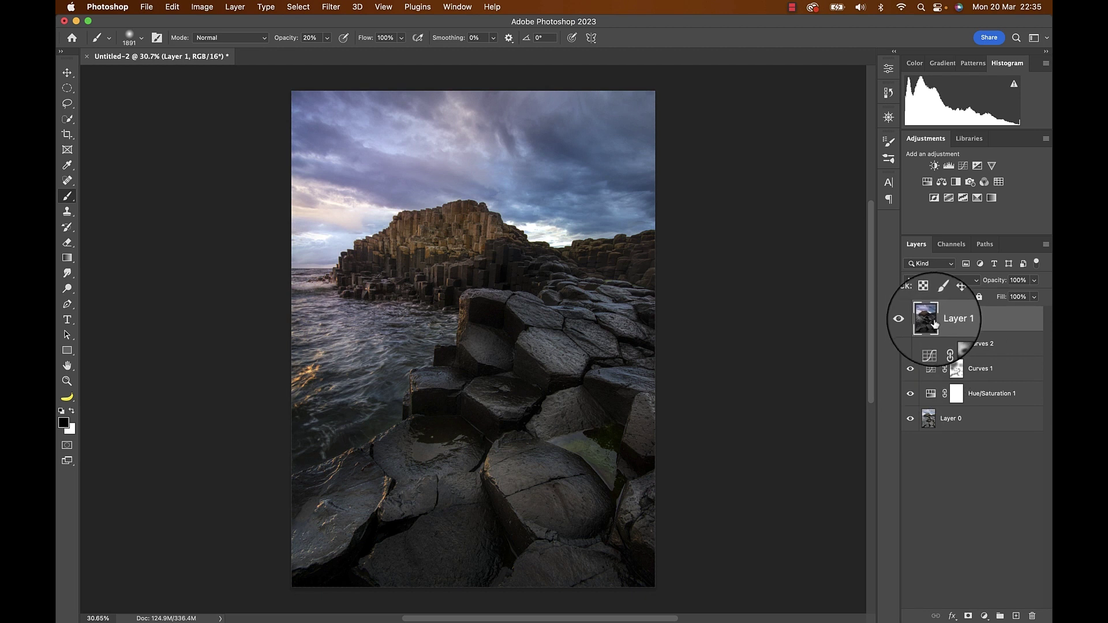
left_click(331, 6)
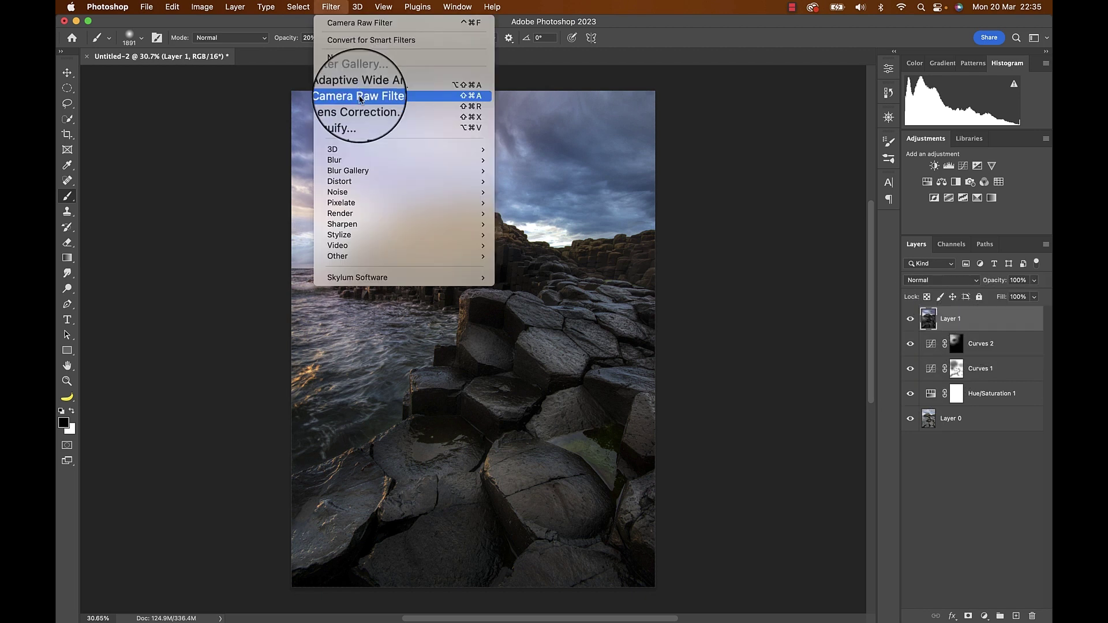
Apply a Camera Raw vignette to Layer 1, pulling it to -100 then easing back to -80
left_click(361, 96)
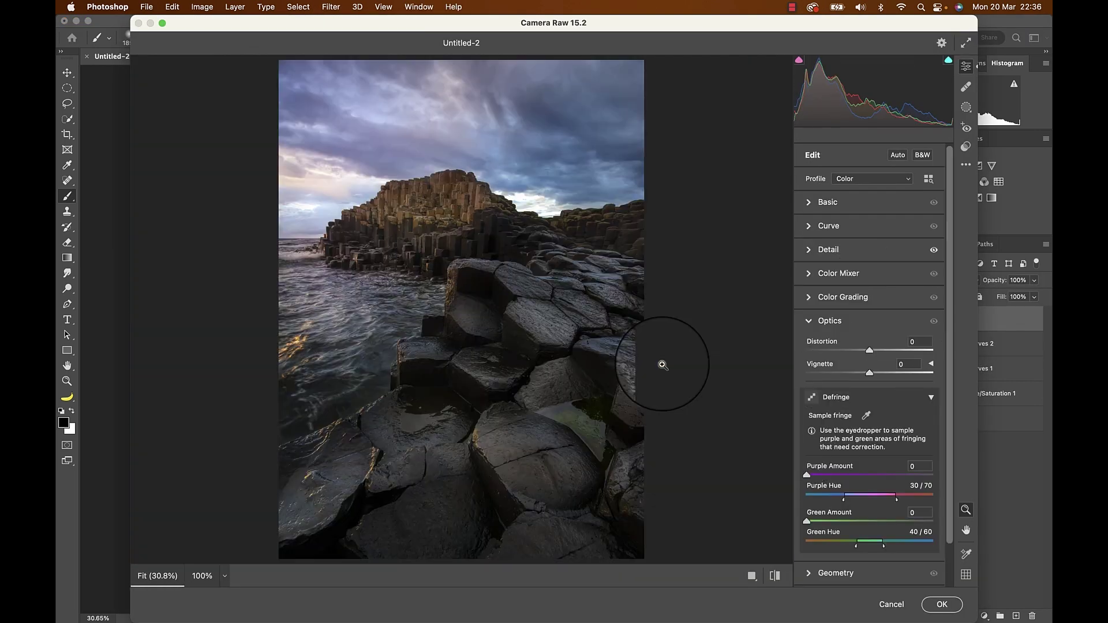
left_click_drag(869, 375, 800, 384)
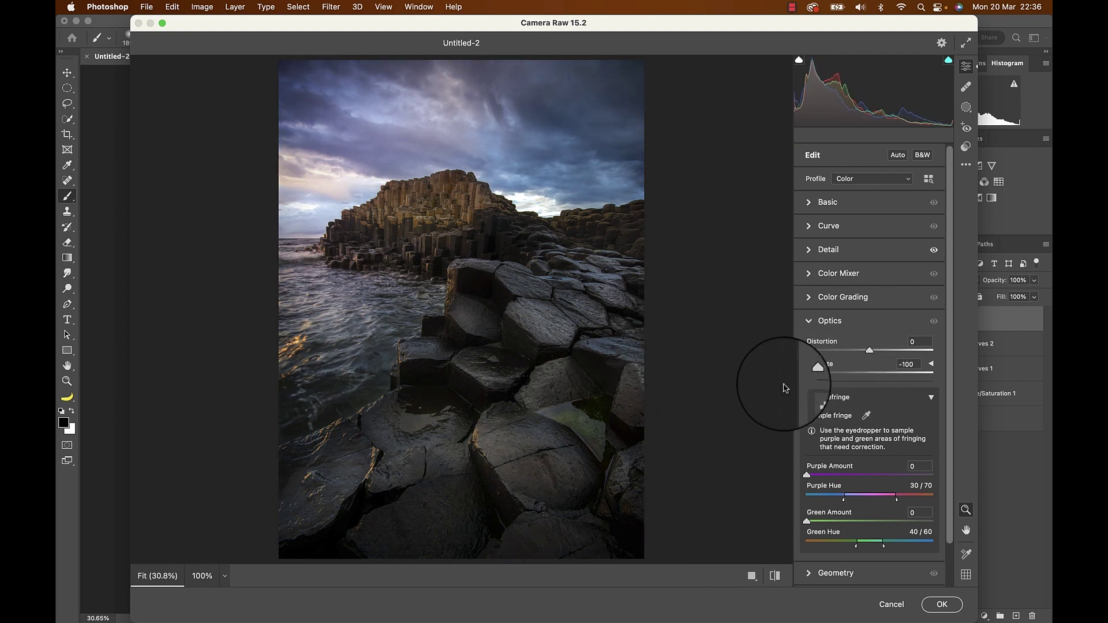
left_click_drag(792, 385, 819, 374)
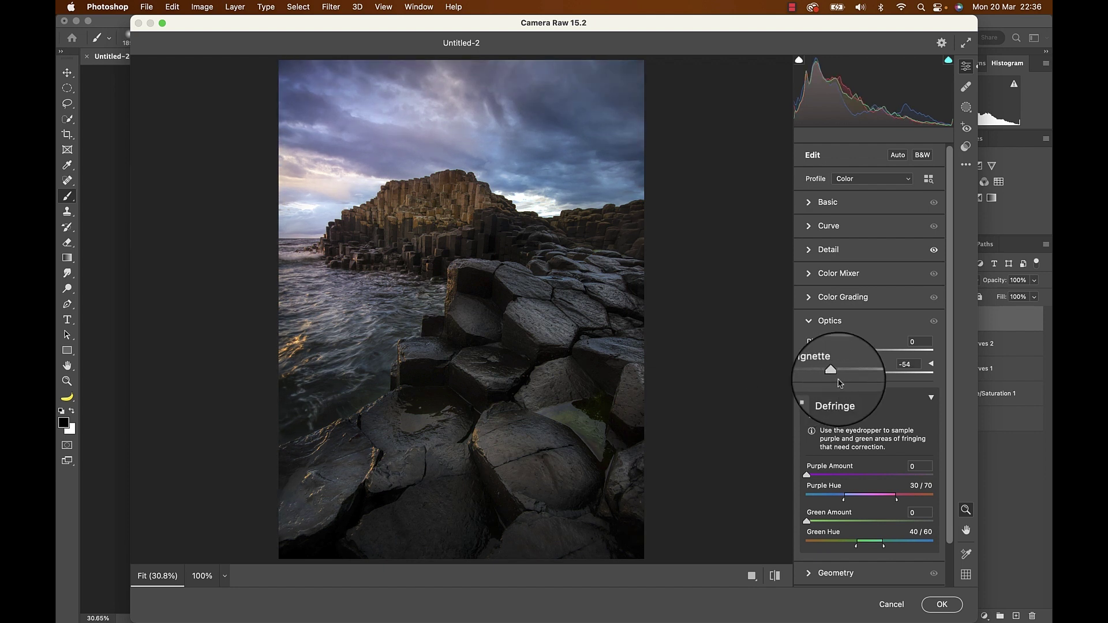
left_click(933, 605)
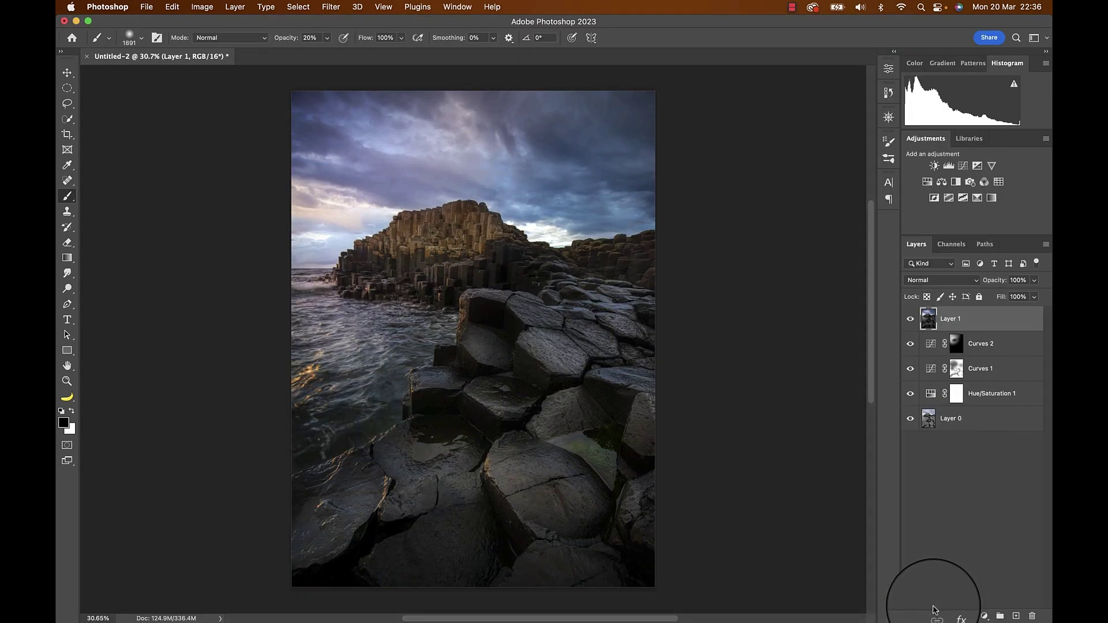
Compare Layer 1 hidden and shown, then open Export As and its file format list
left_click(910, 322)
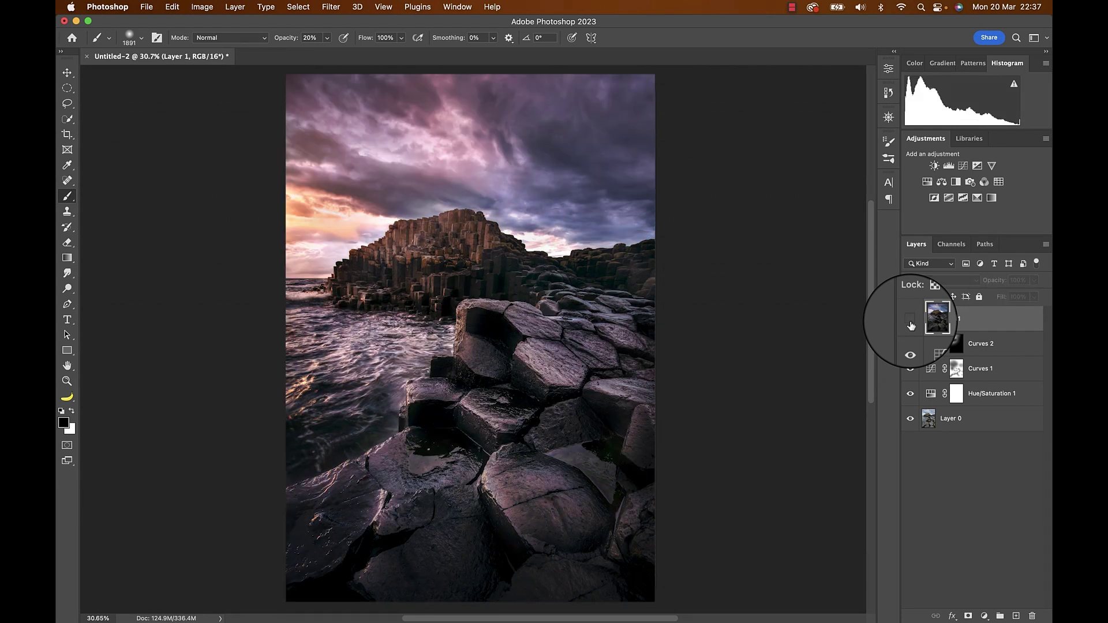
left_click(910, 324)
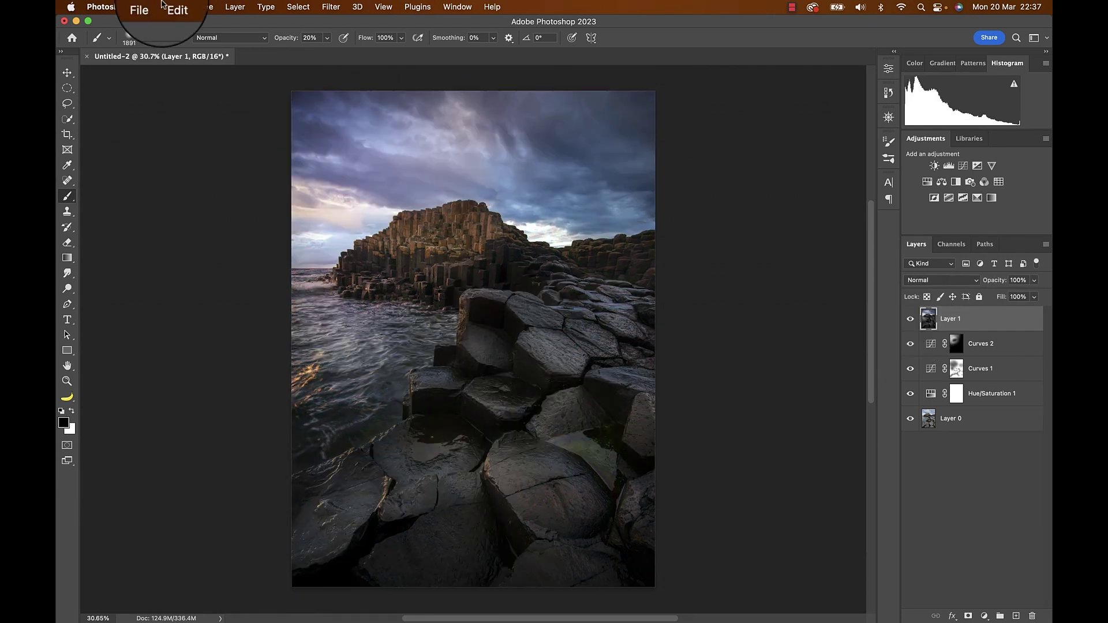
left_click(146, 7)
mouse_move(173, 196)
left_click(333, 208)
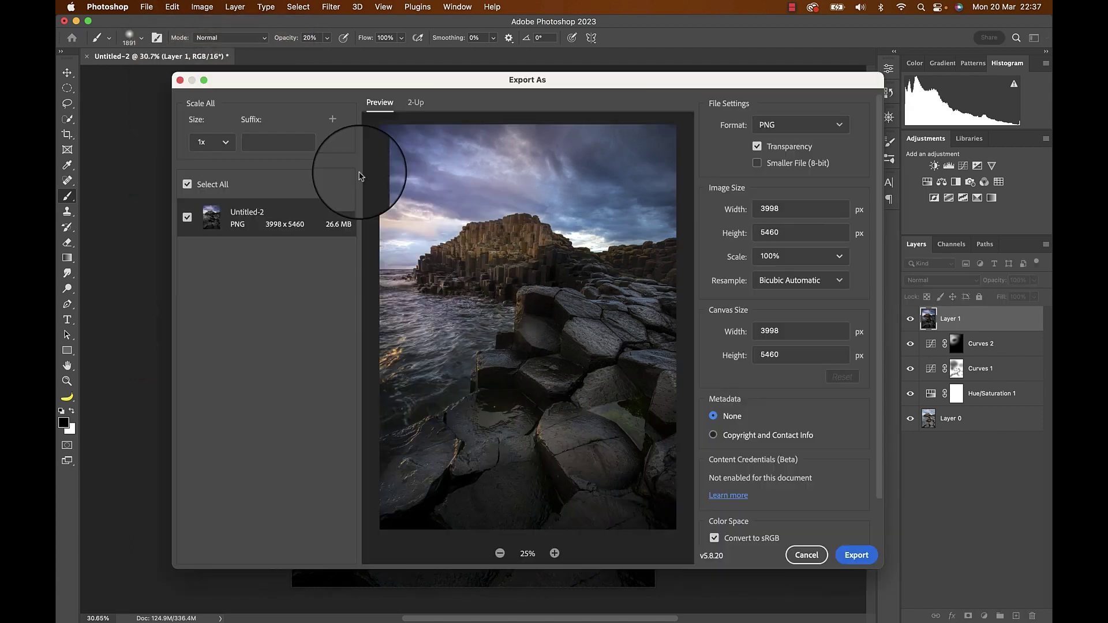
left_click(839, 125)
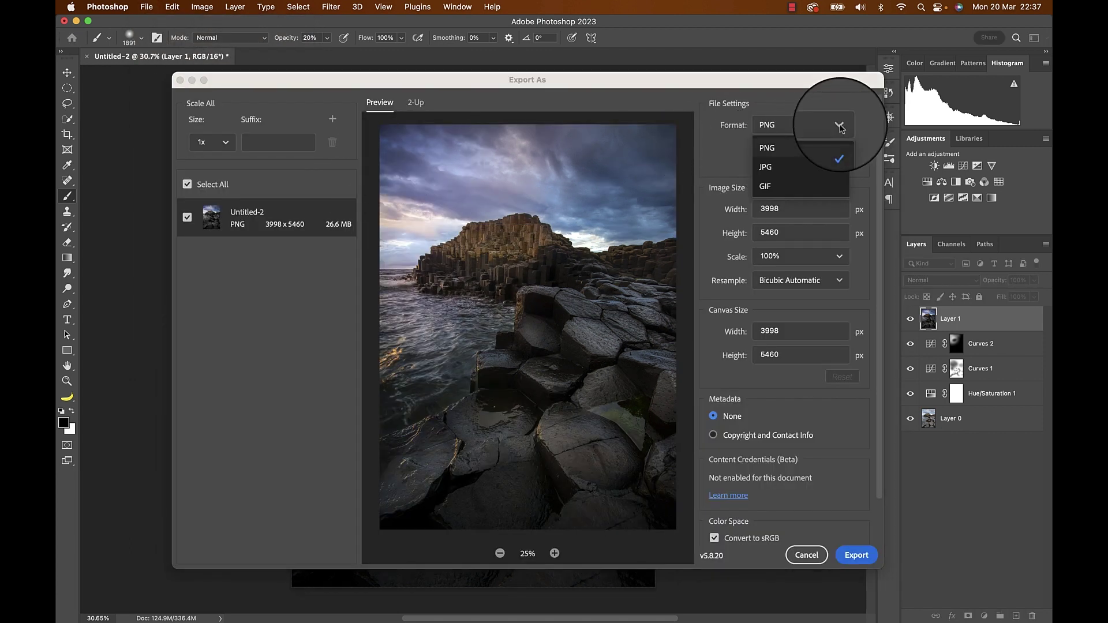